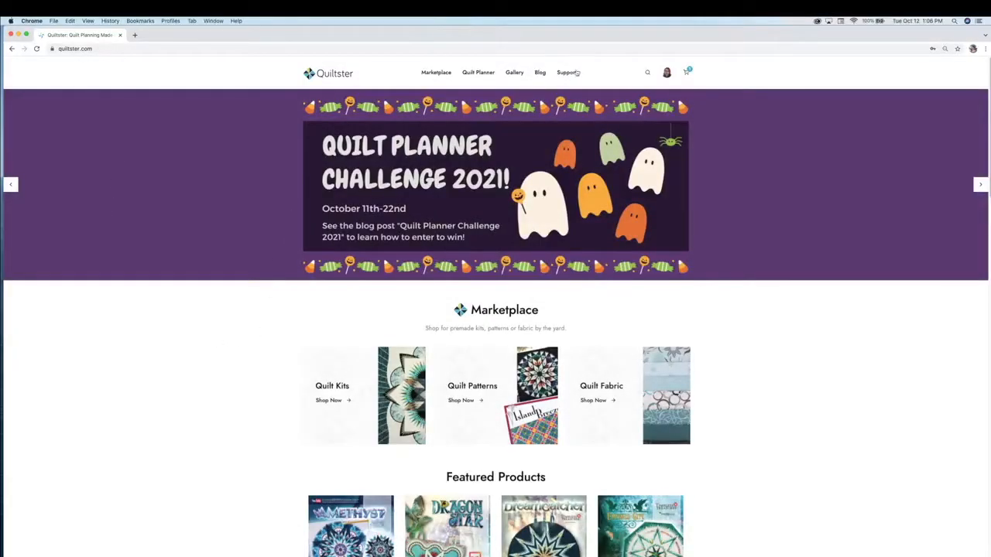
# Log out of the current account and sign back in with the other saved login
pyautogui.click(667, 80)
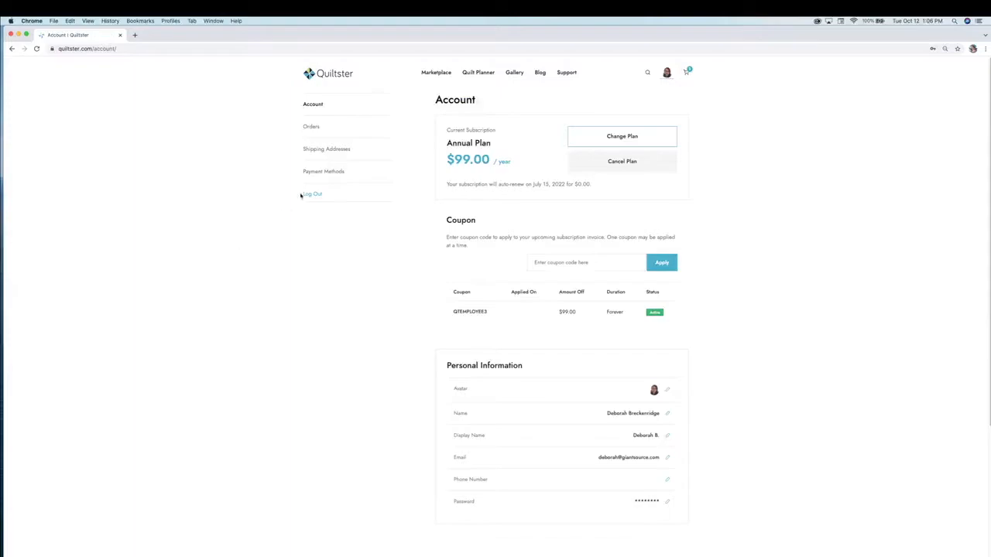
pyautogui.click(310, 194)
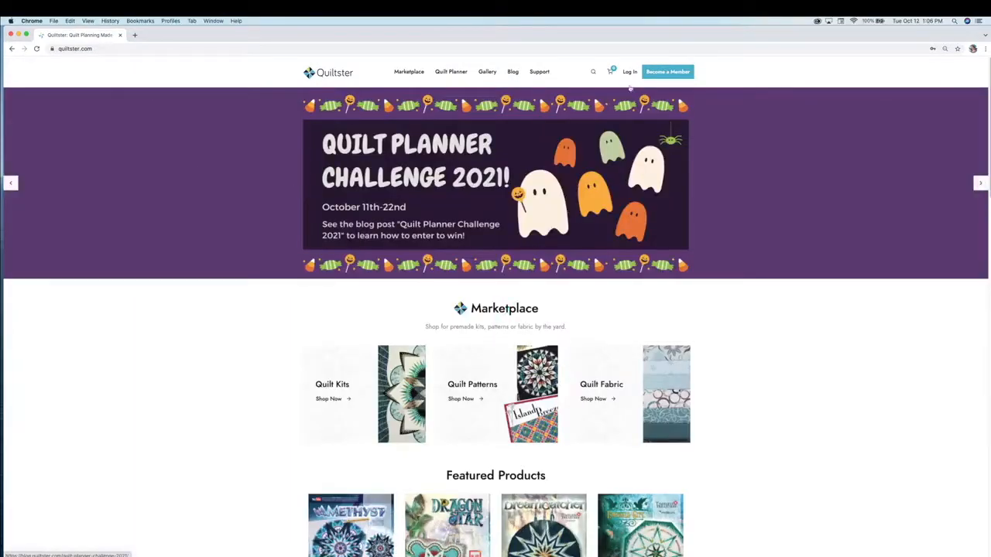
pyautogui.click(629, 72)
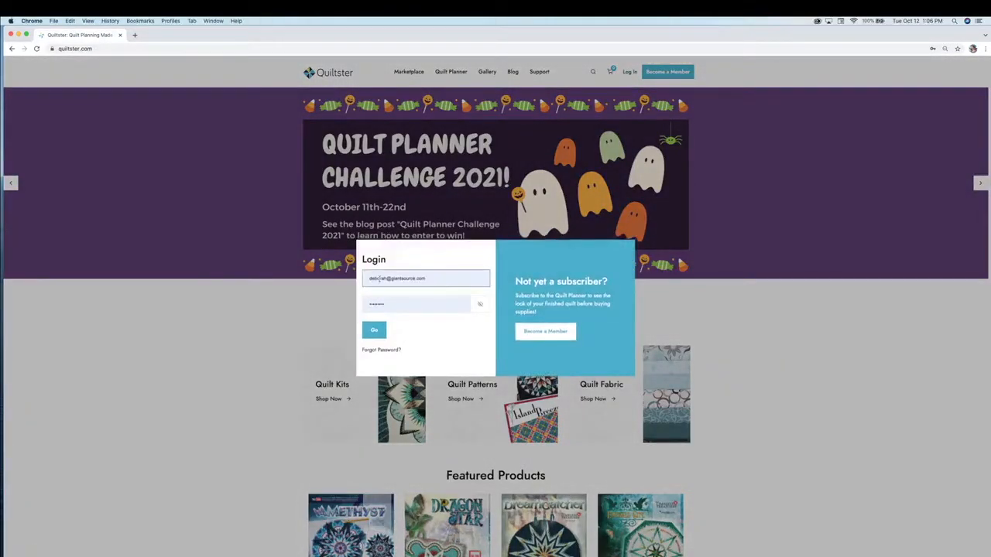
pyautogui.tripleClick(379, 278)
pyautogui.write('in')
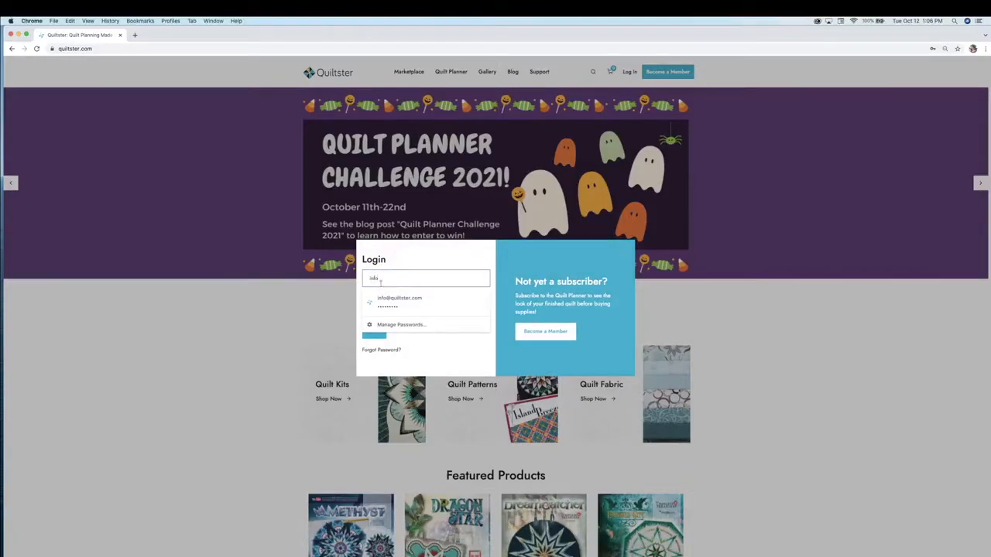
pyautogui.write('fo')
pyautogui.click(382, 298)
pyautogui.click(376, 330)
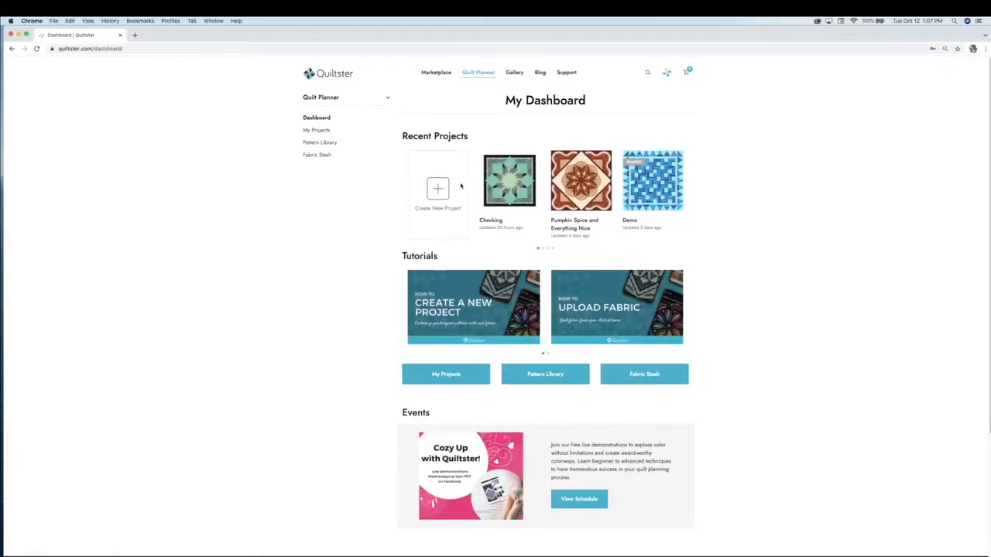
# Start a new project and find the Modern Flight pattern by filtering to its designer
pyautogui.click(436, 189)
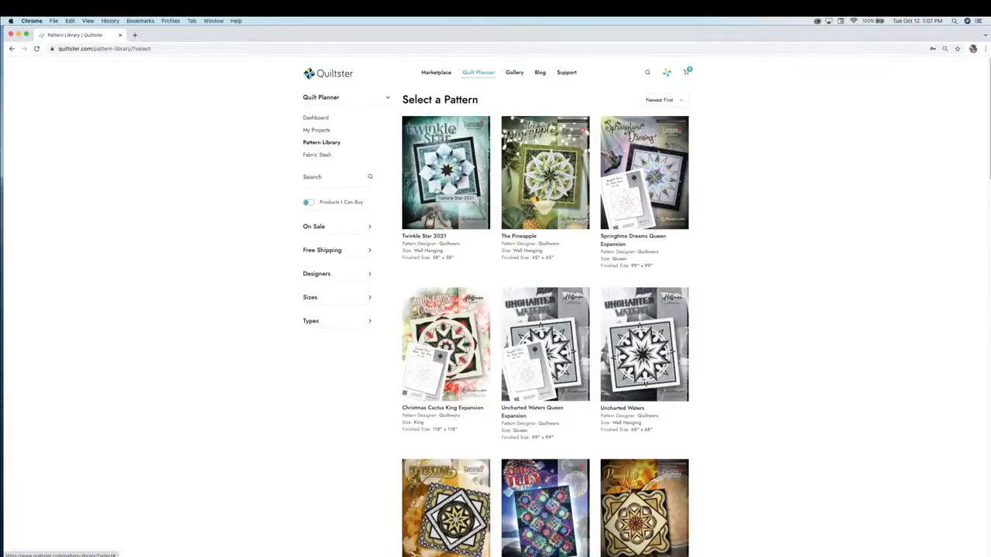
pyautogui.click(322, 275)
pyautogui.click(306, 333)
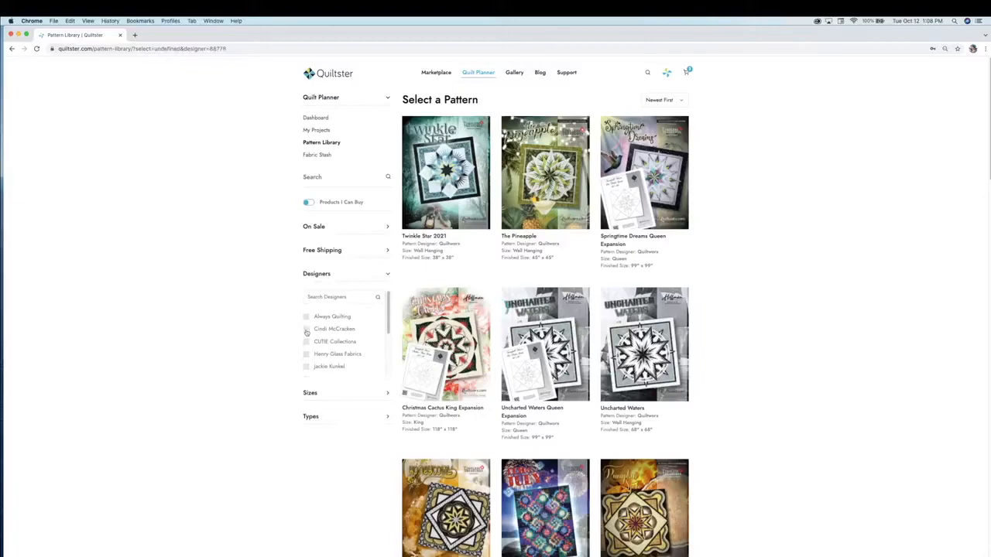
pyautogui.scroll(-2, 294, 316)
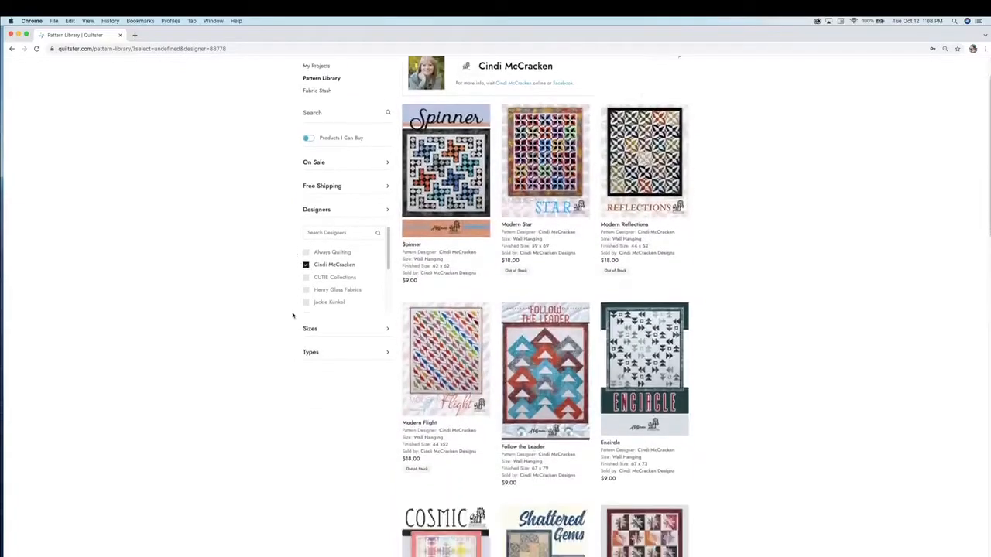
pyautogui.scroll(-1, 292, 315)
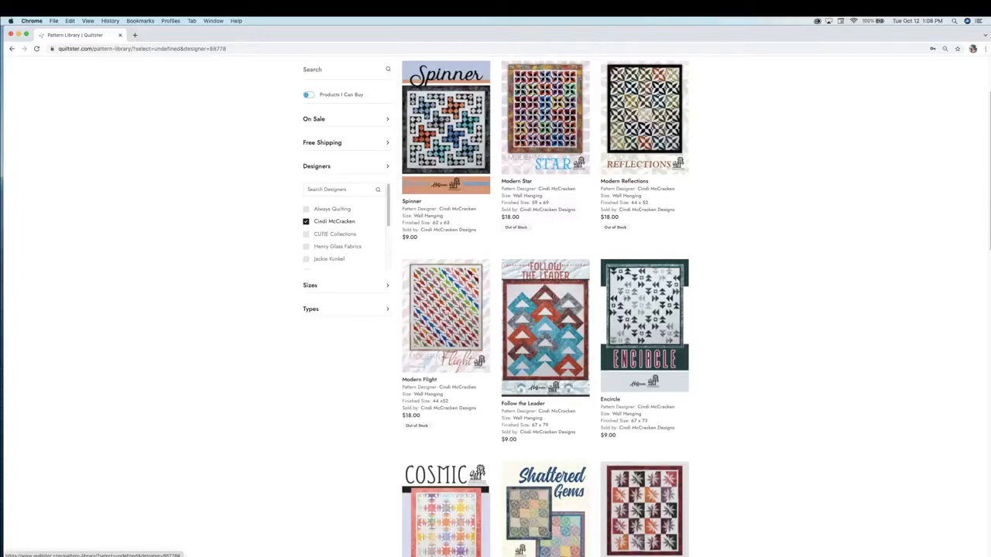
pyautogui.click(449, 309)
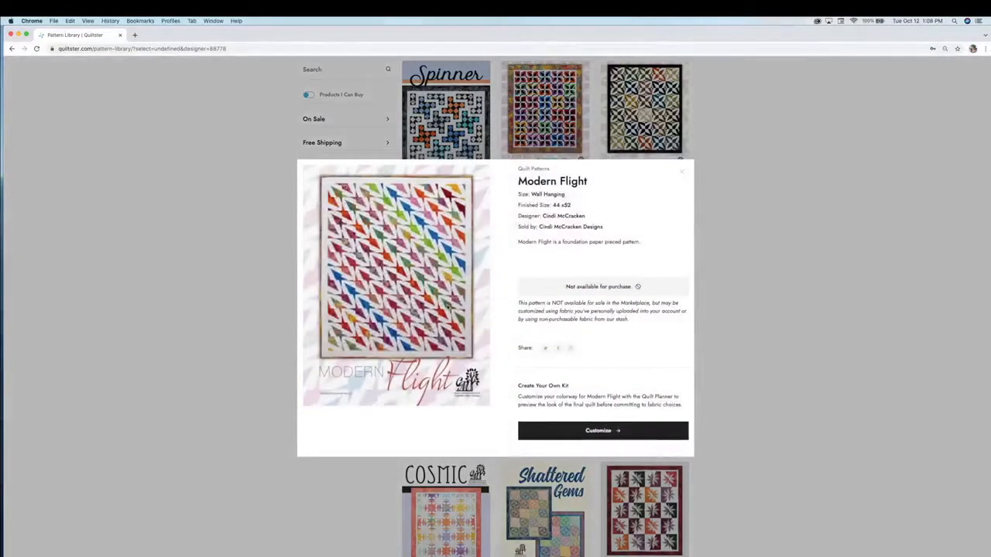
# Customize the blank Modern Flight template and create it as the project 'Halloween'
pyautogui.click(599, 431)
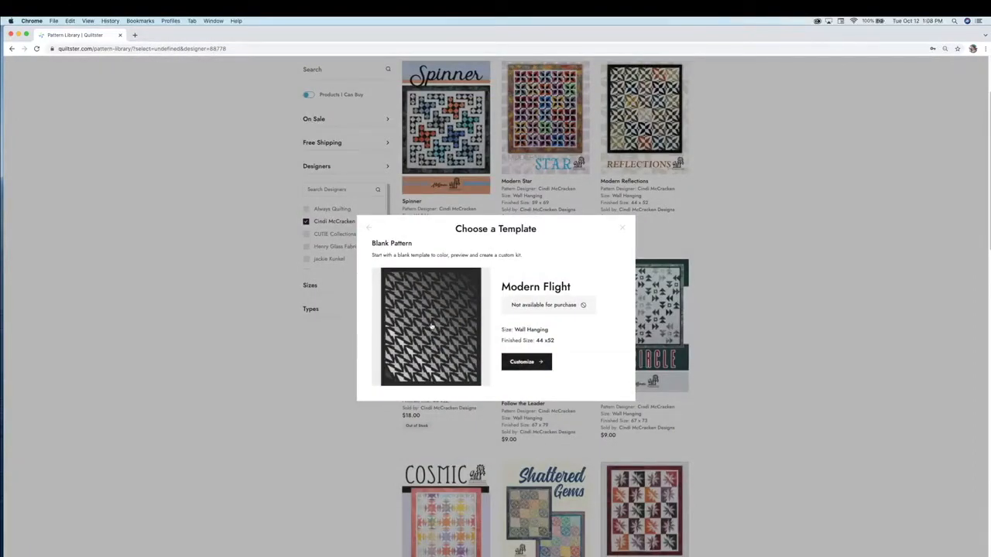
pyautogui.click(526, 361)
pyautogui.click(520, 298)
pyautogui.write('Halloween')
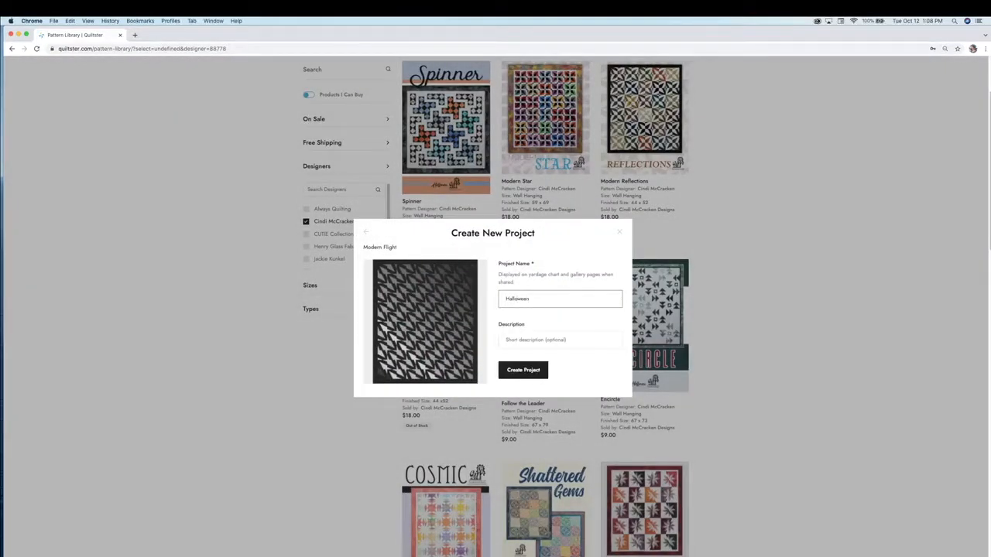
pyautogui.click(523, 369)
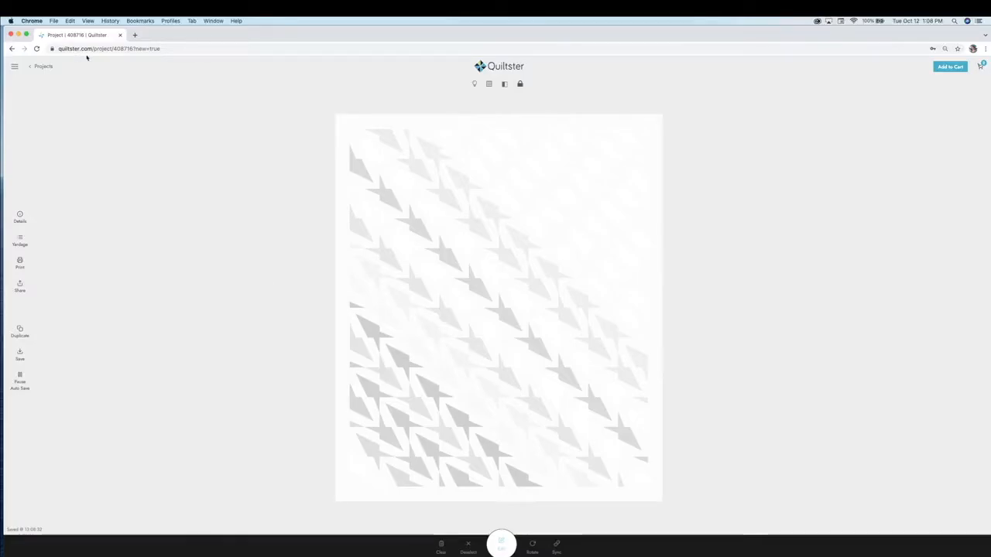
# Open the Quilt Planner Challenge 2021 blog post in a new tab
pyautogui.click(135, 35)
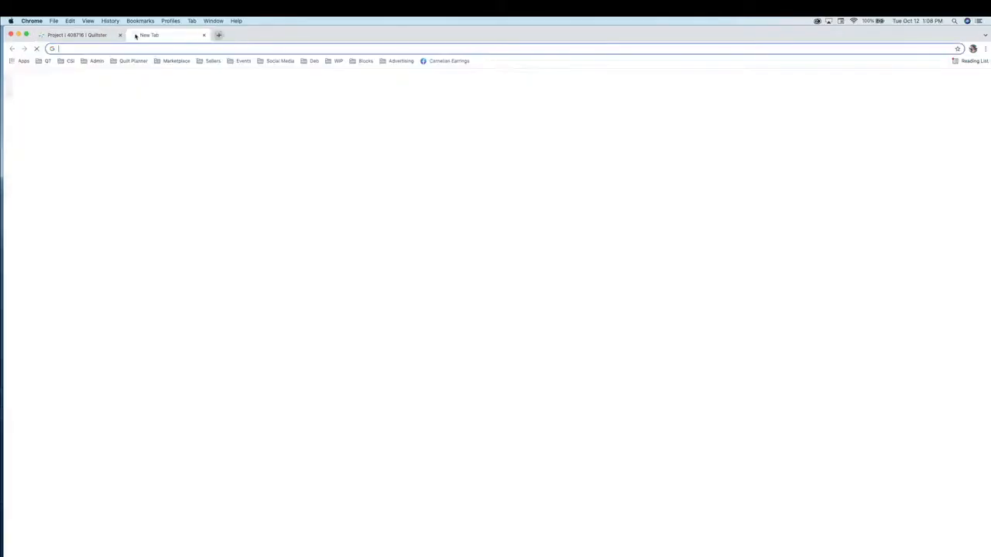
pyautogui.click(455, 226)
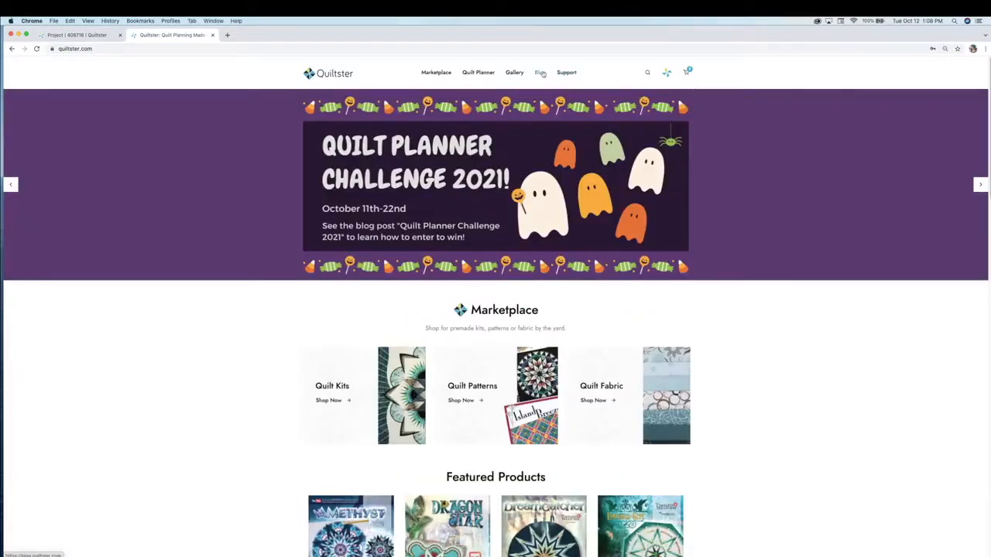
pyautogui.click(540, 73)
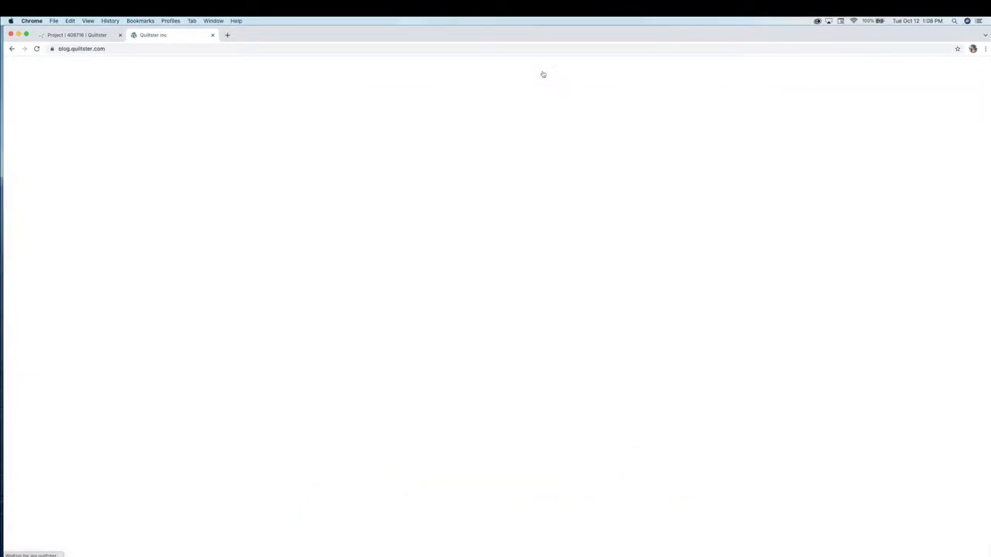
pyautogui.click(421, 248)
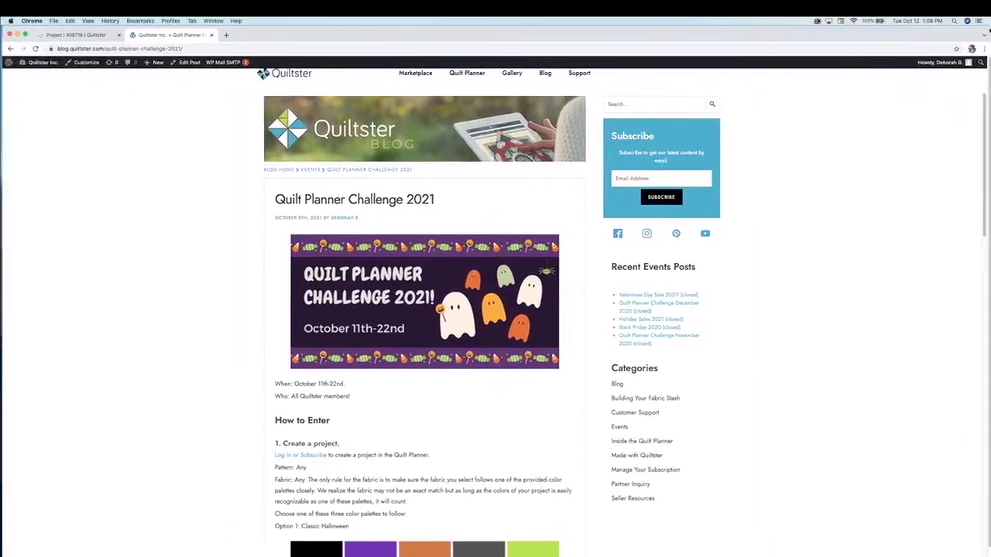
# Move the blog post into its own narrow window showing the Halloween colour palettes
pyautogui.moveTo(989, 30); pyautogui.dragTo(728, 30)
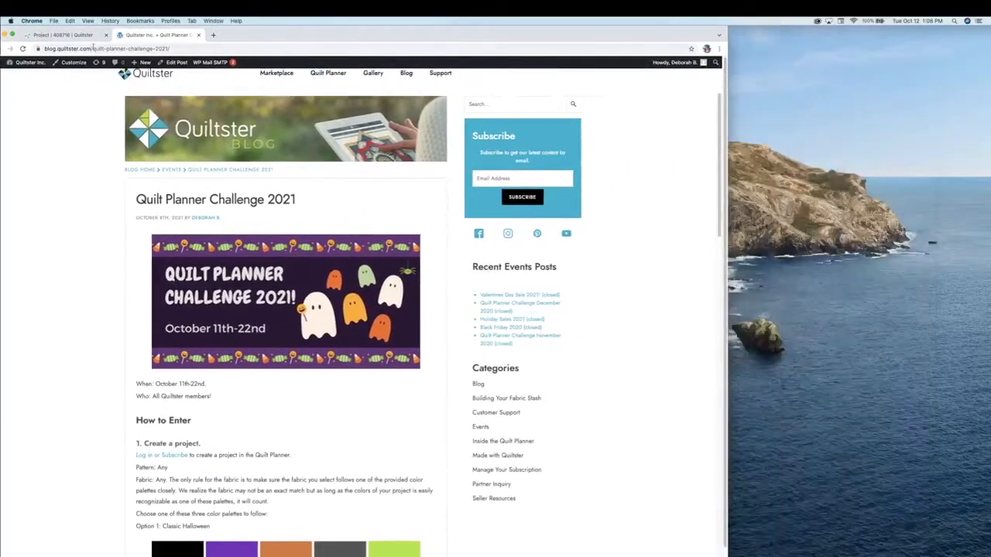
pyautogui.moveTo(158, 35); pyautogui.dragTo(869, 28)
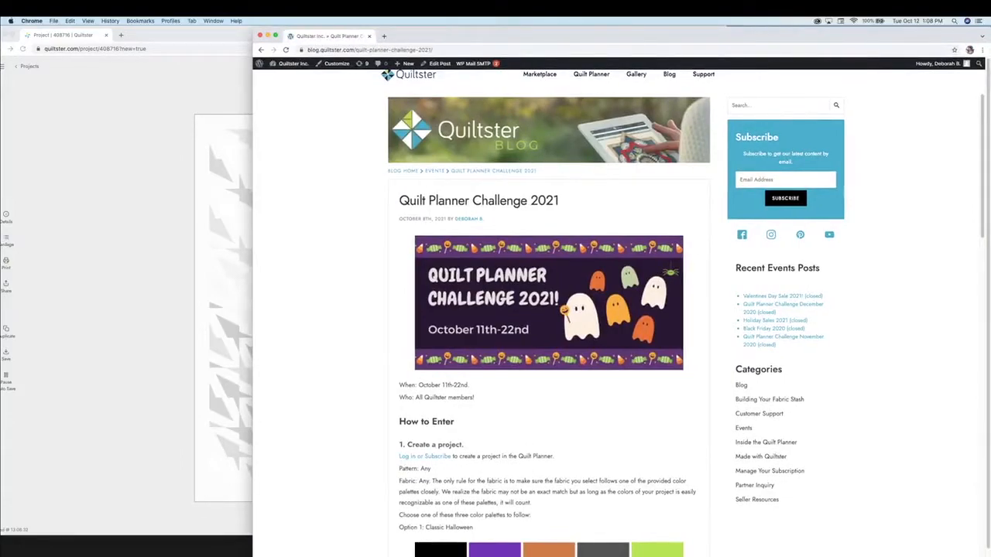
pyautogui.moveTo(252, 551); pyautogui.dragTo(730, 535)
pyautogui.scroll(-8, 807, 378)
pyautogui.scroll(5, 808, 378)
pyautogui.scroll(-2, 803, 384)
pyautogui.scroll(-5, 805, 380)
pyautogui.scroll(4, 851, 294)
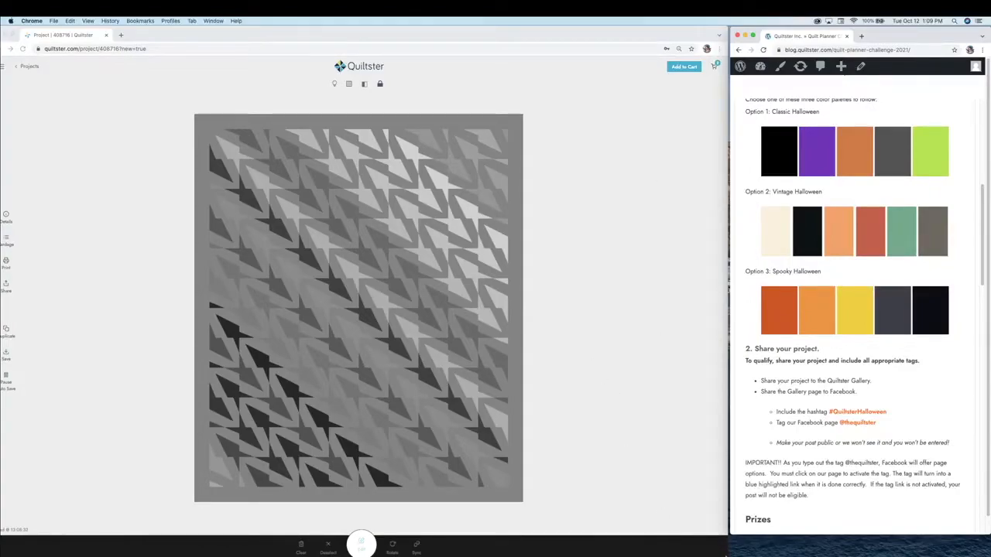
# Narrow the quilt project window to sit beside the blog and select the whole quilt
pyautogui.click(720, 554)
pyautogui.moveTo(513, 37)
pyautogui.mouseDown()
pyautogui.moveTo(548, 35)
pyautogui.moveTo(524, 31)
pyautogui.mouseUp()
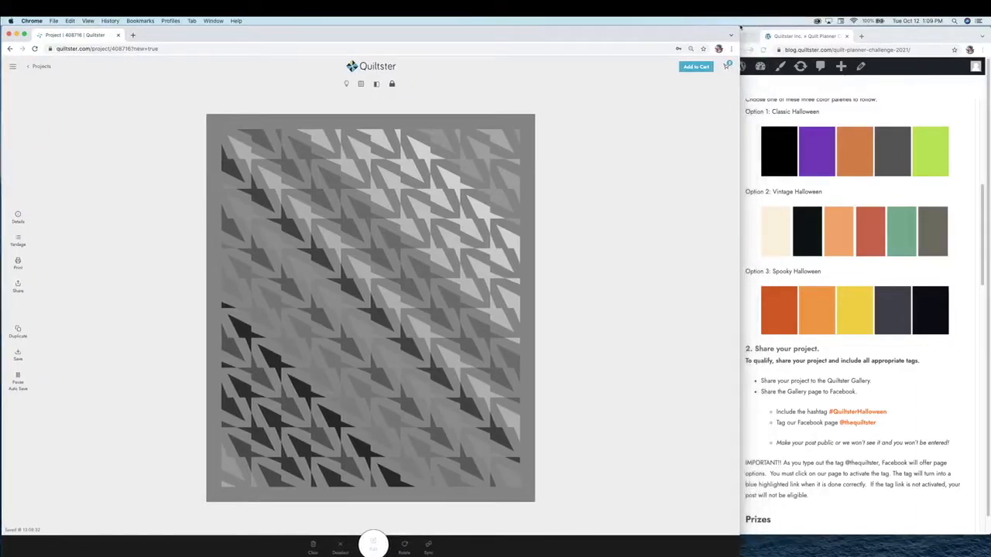
pyautogui.moveTo(739, 27)
pyautogui.mouseDown()
pyautogui.moveTo(704, 26)
pyautogui.moveTo(725, 19)
pyautogui.mouseUp()
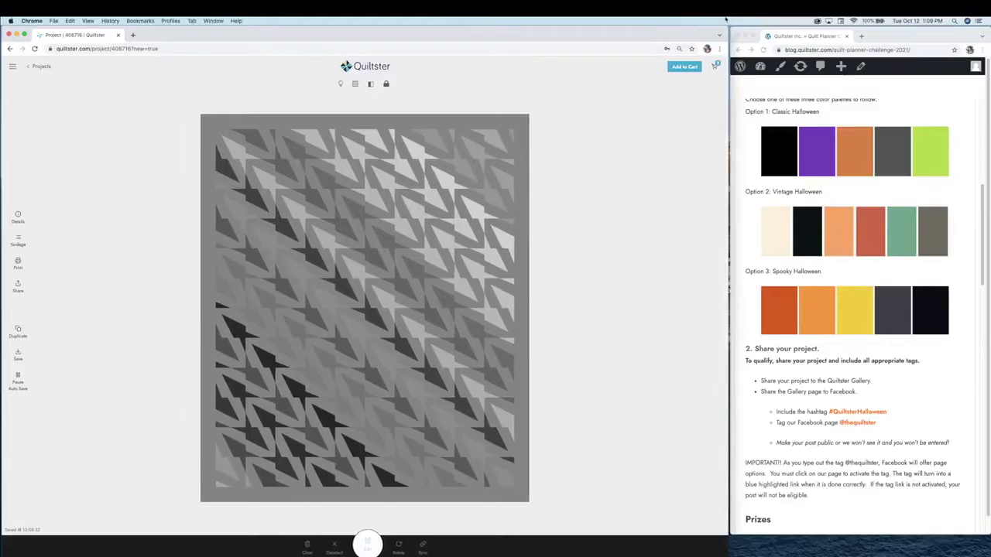
pyautogui.click(323, 297)
# Edit the quilt's fabrics and filter the library to the sea-green colour swatch
pyautogui.click(368, 547)
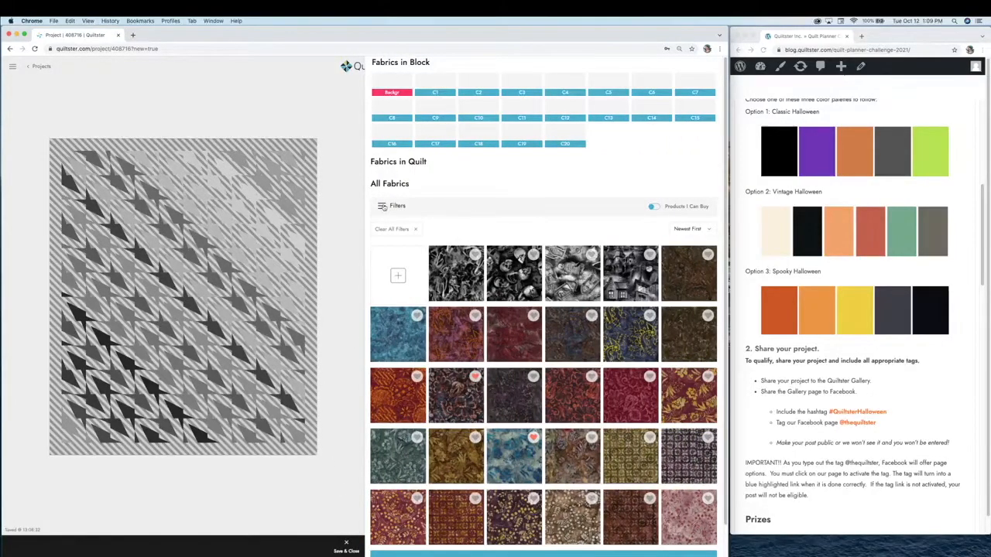
pyautogui.click(383, 206)
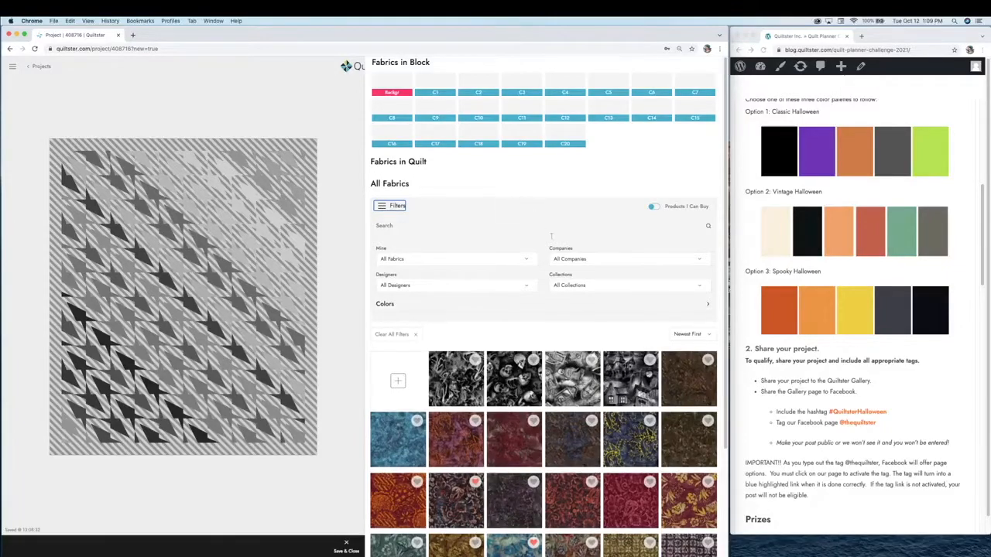
pyautogui.click(384, 304)
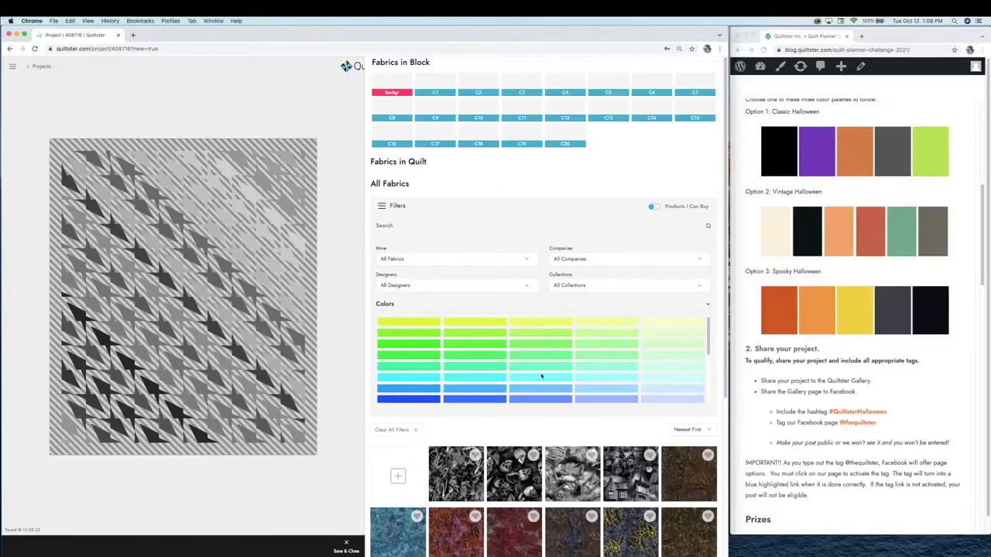
pyautogui.scroll(-1, 546, 358)
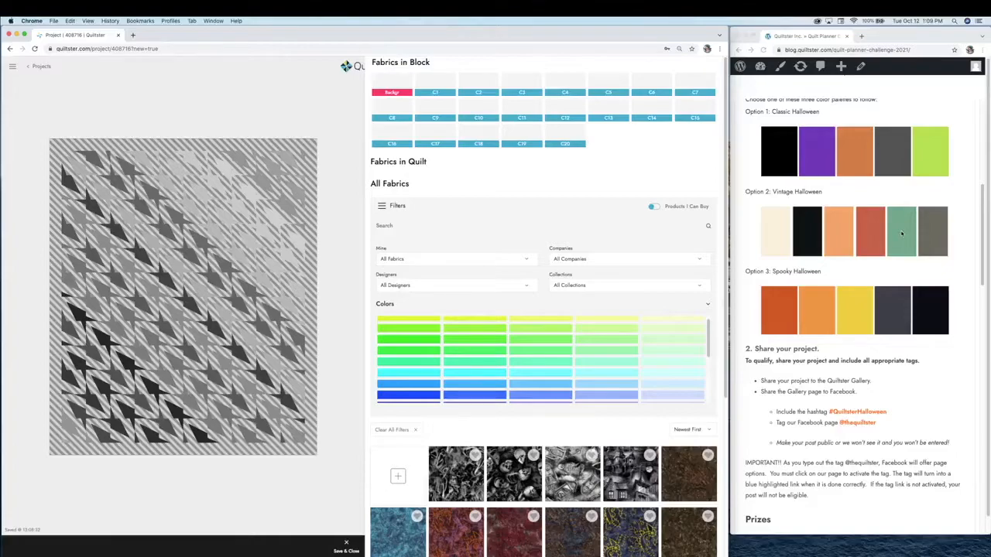
pyautogui.click(531, 364)
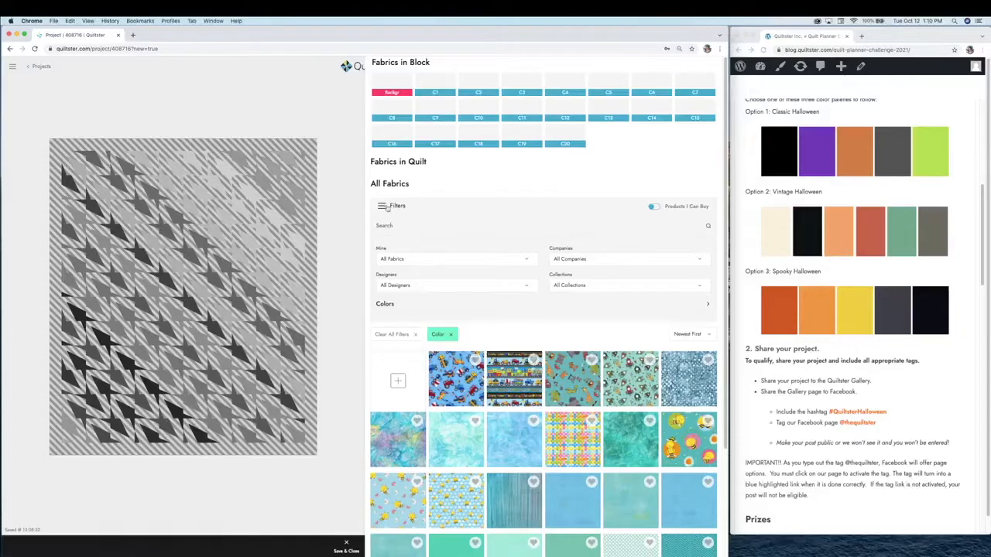
# Give the C6 arrow pieces a teal Kona Cotton fabric
pyautogui.click(383, 207)
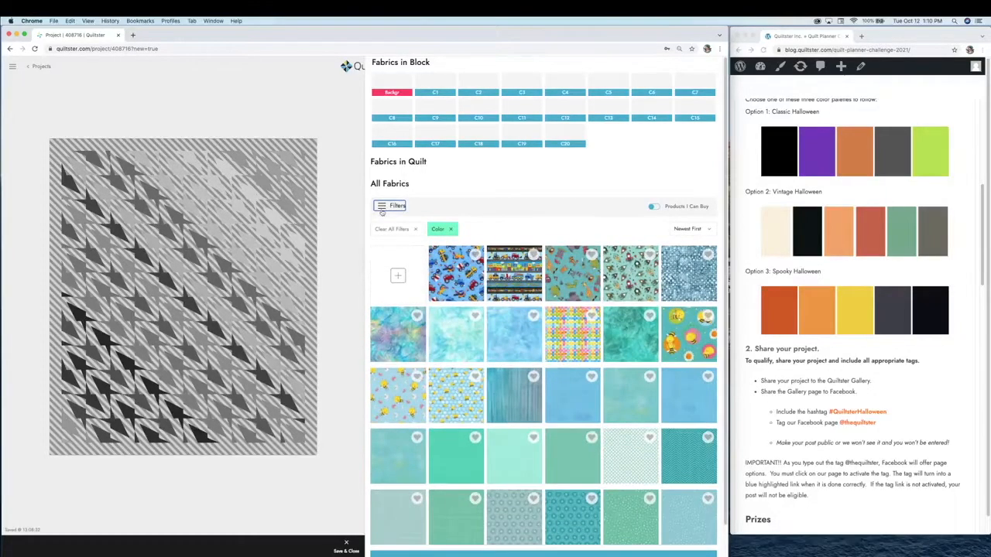
pyautogui.click(230, 219)
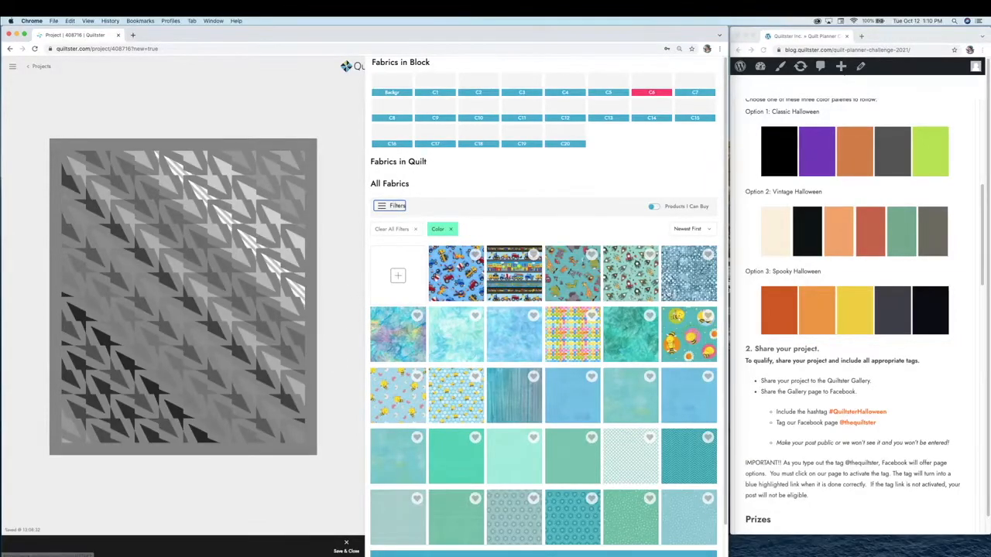
pyautogui.scroll(-1, 668, 301)
pyautogui.click(542, 524)
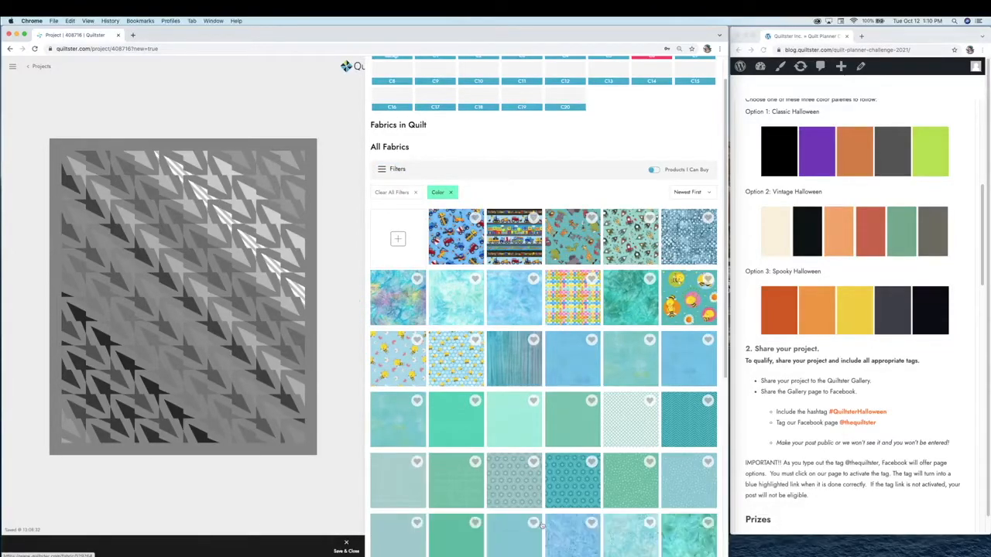
pyautogui.scroll(-5, 524, 483)
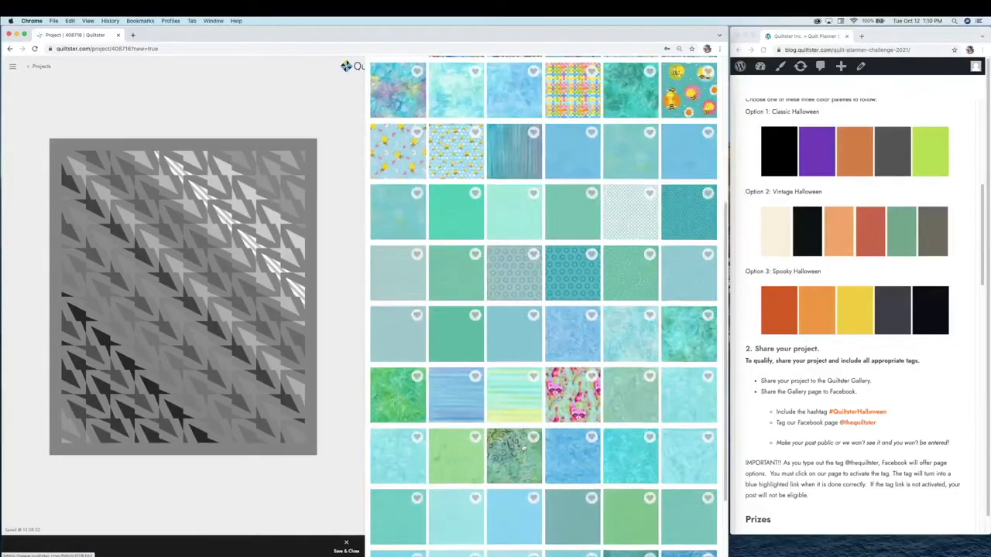
pyautogui.scroll(-1, 523, 449)
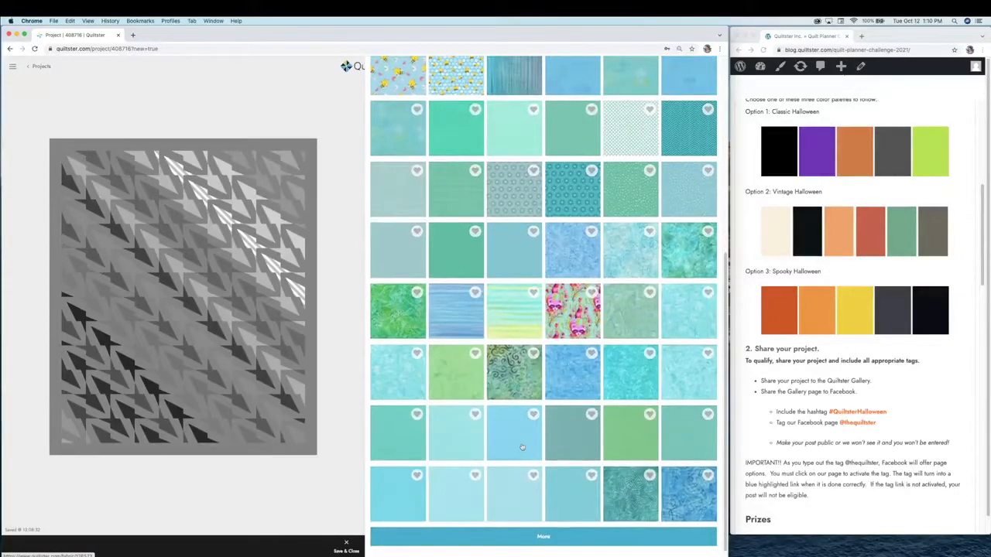
pyautogui.click(565, 422)
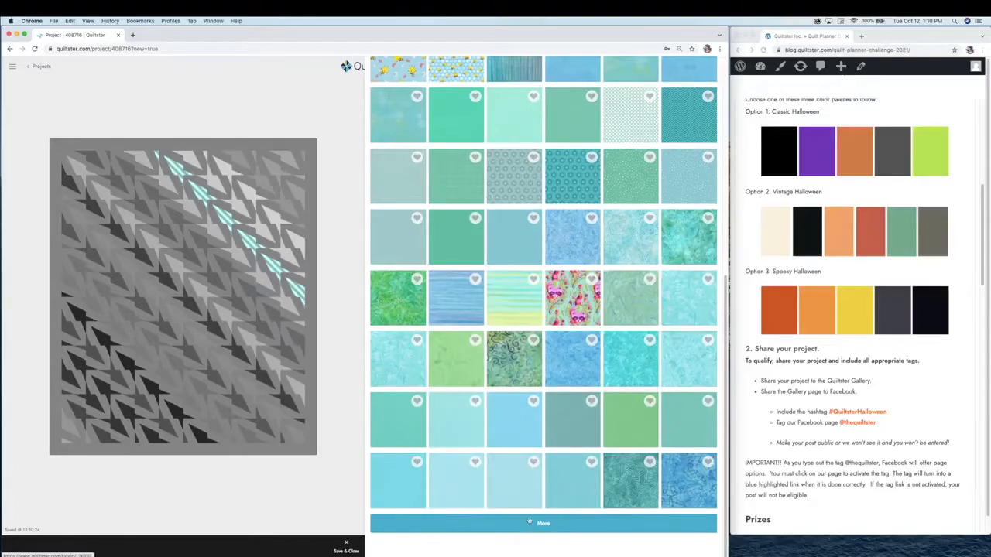
# Browse more teal fabrics, then select the C7 white arrow row
pyautogui.click(538, 524)
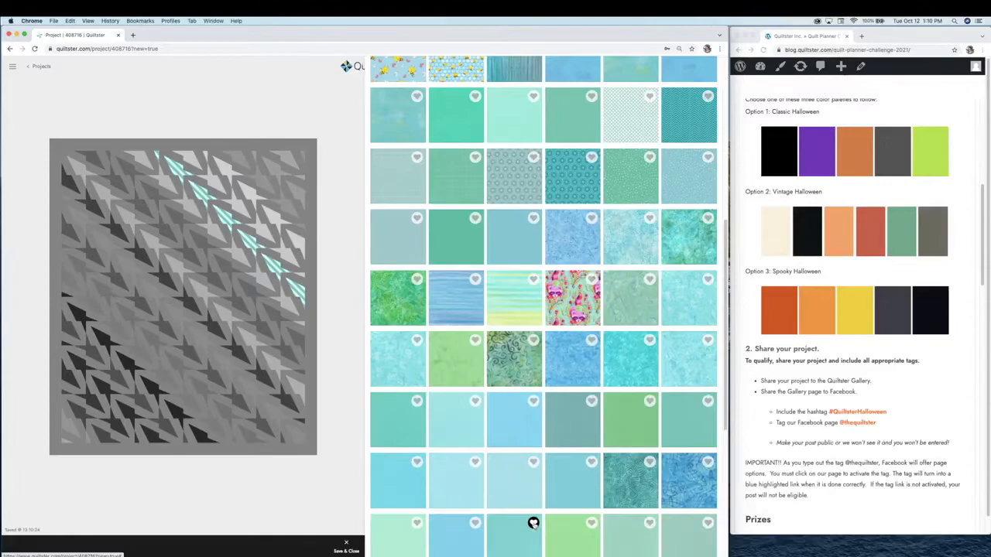
pyautogui.scroll(-5, 533, 523)
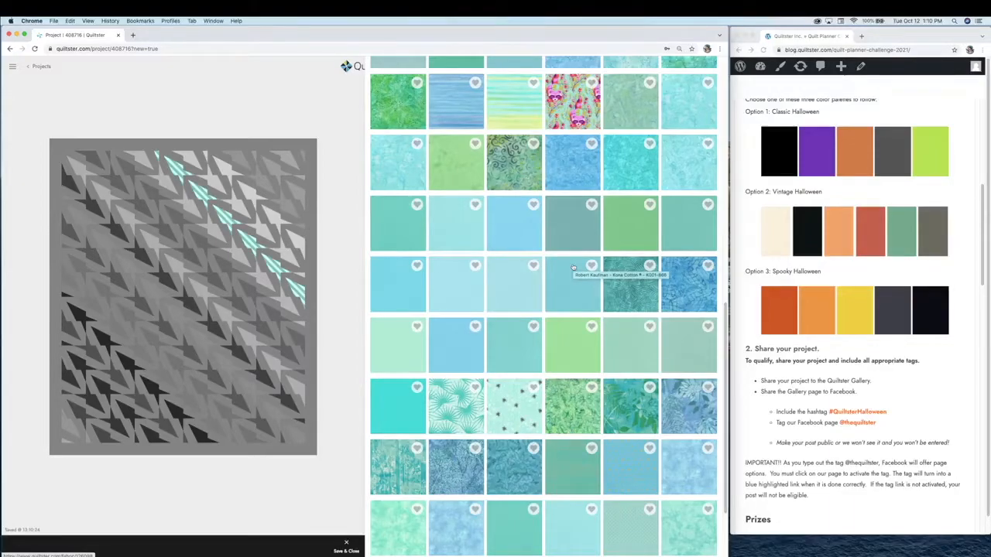
pyautogui.click(241, 258)
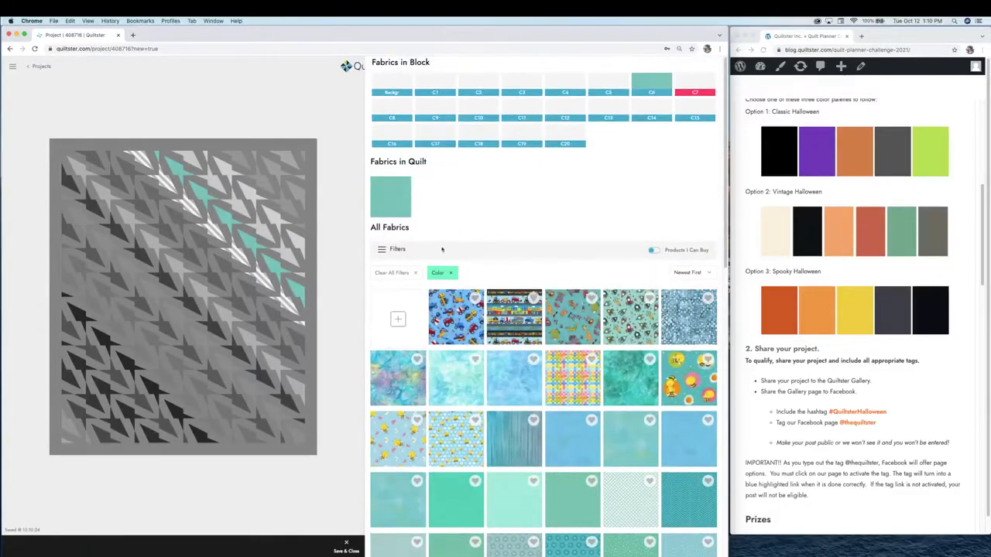
# Replace the teal colour filter with the light orange swatch
pyautogui.click(452, 272)
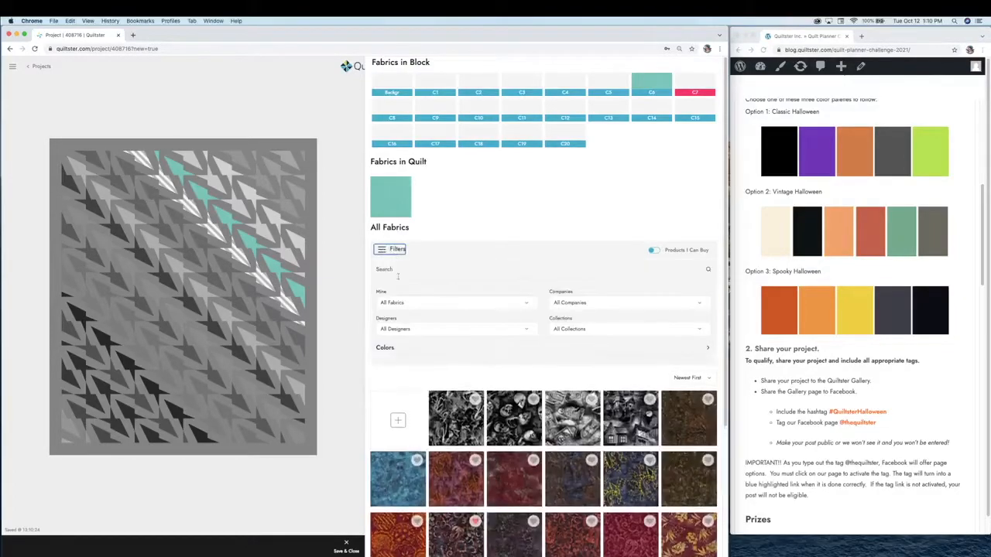
pyautogui.click(387, 348)
pyautogui.scroll(-5, 555, 412)
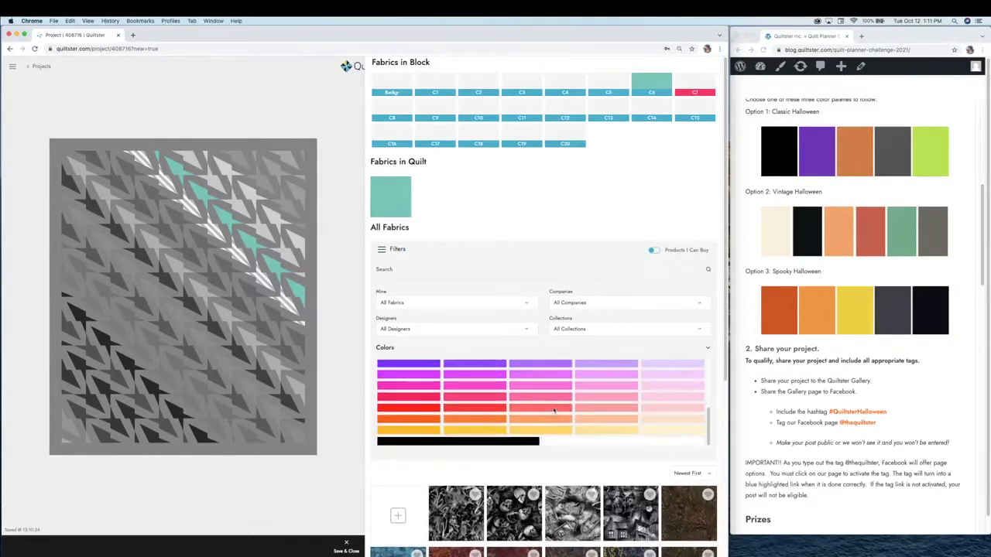
pyautogui.scroll(-2, 554, 333)
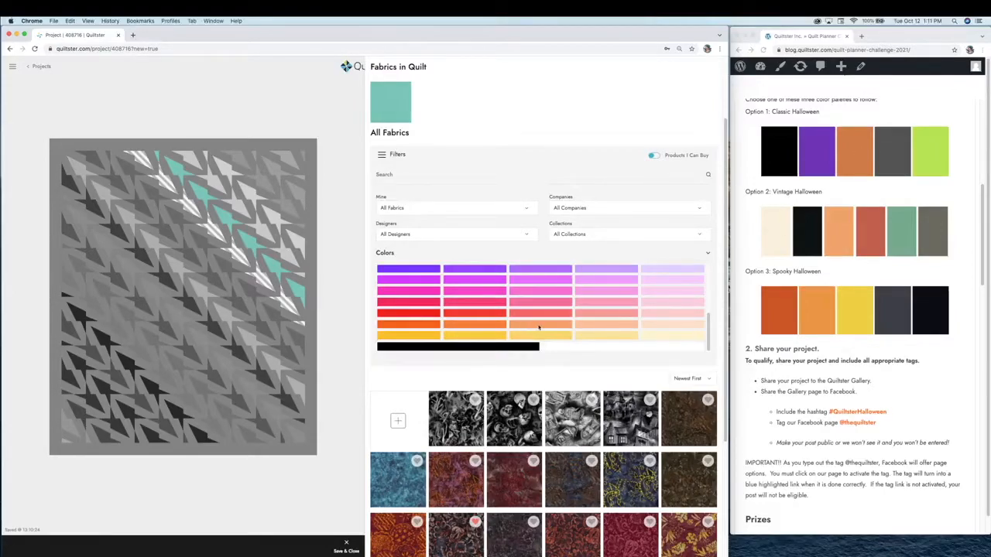
pyautogui.click(603, 324)
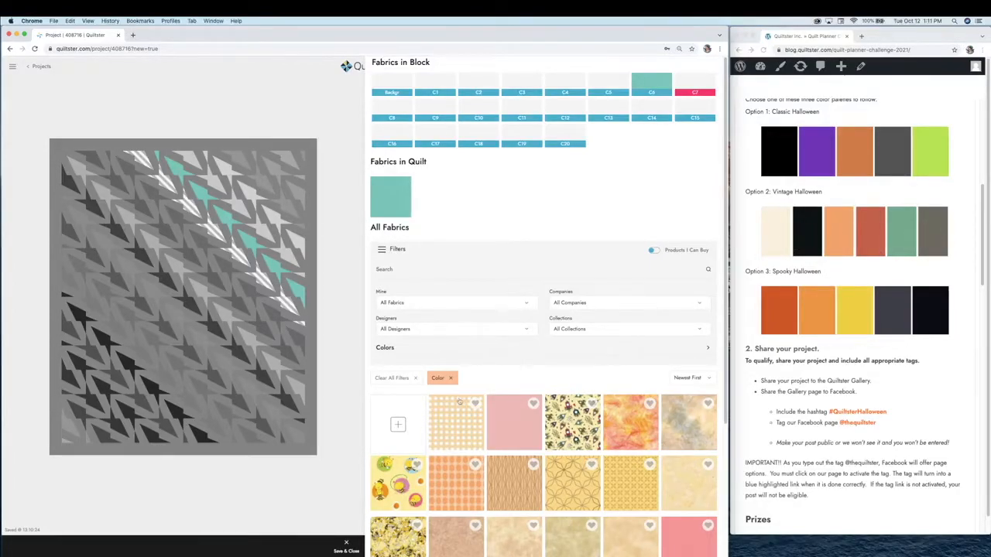
# Fill the C7 arrow row with the orange Anthology Lava Solids fabric
pyautogui.scroll(-5, 459, 402)
pyautogui.click(536, 524)
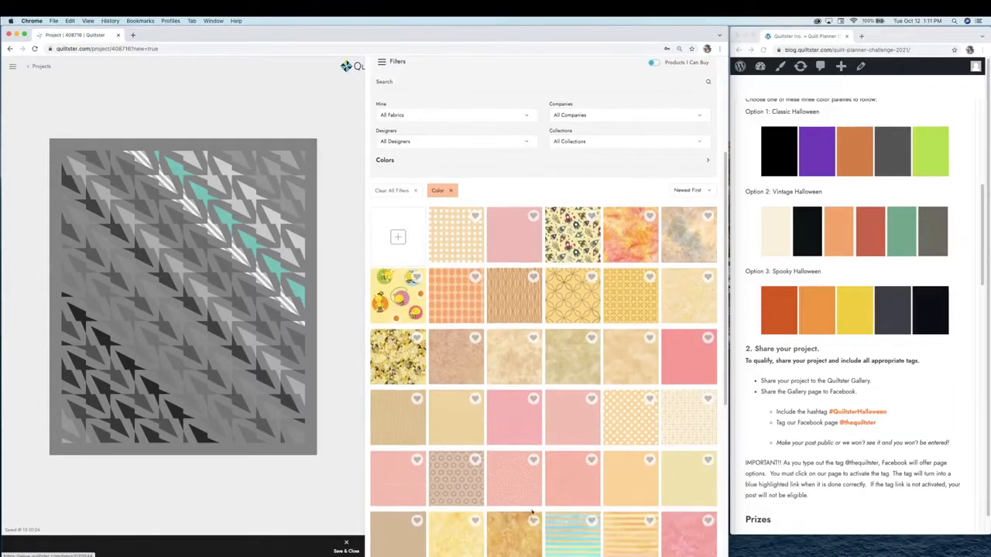
pyautogui.scroll(-8, 533, 521)
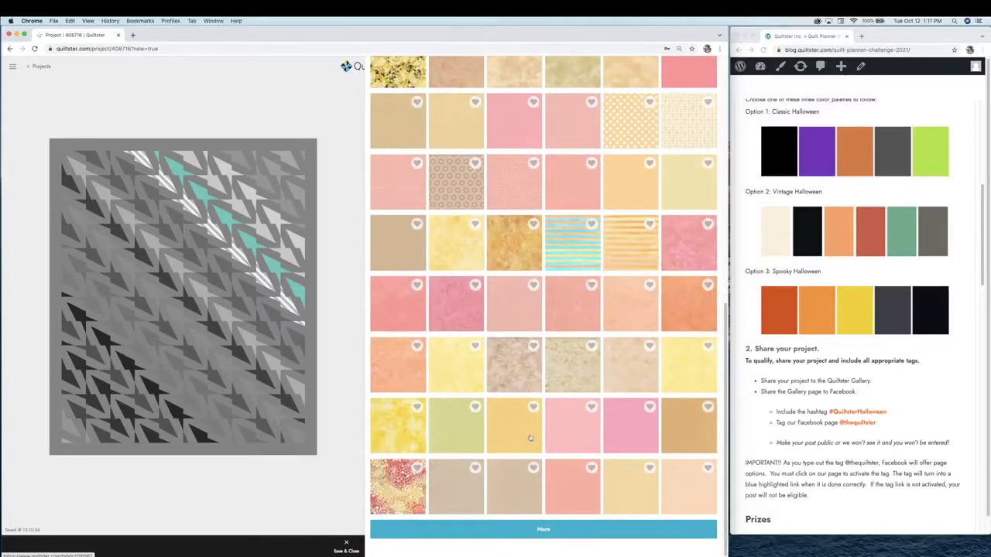
pyautogui.scroll(-1, 531, 438)
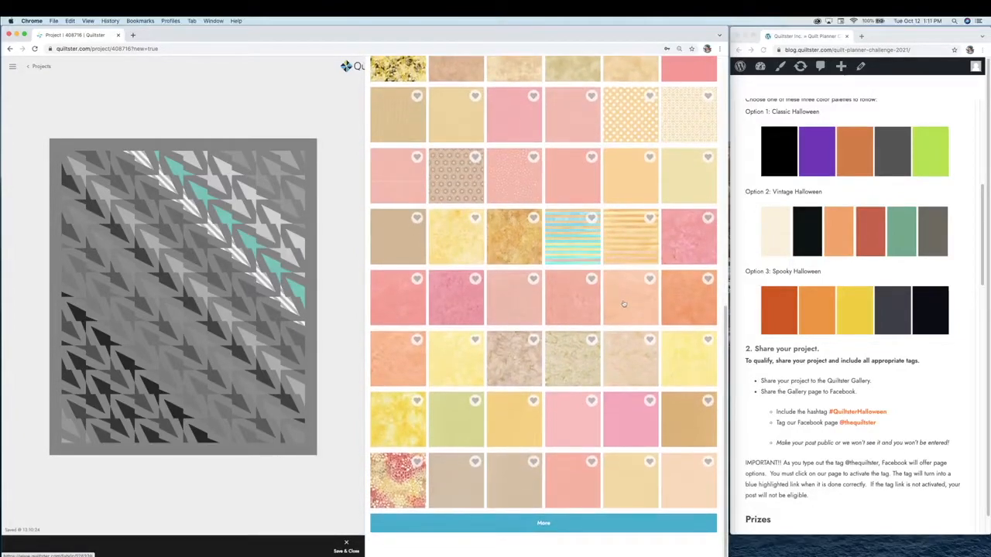
pyautogui.click(686, 292)
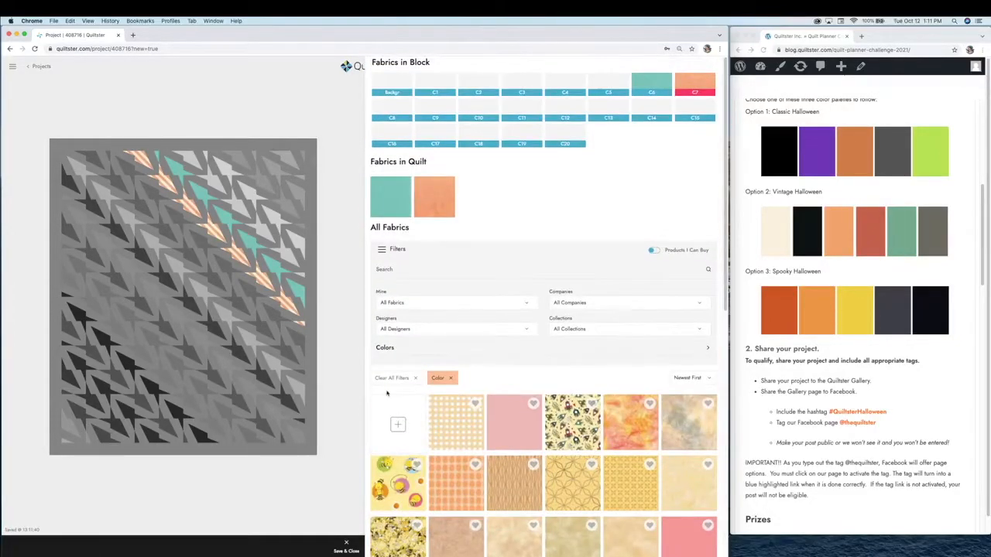
# Drop the orange filter and set Companies to Timeless Treasures, Collections to Wicked Eve
pyautogui.click(451, 378)
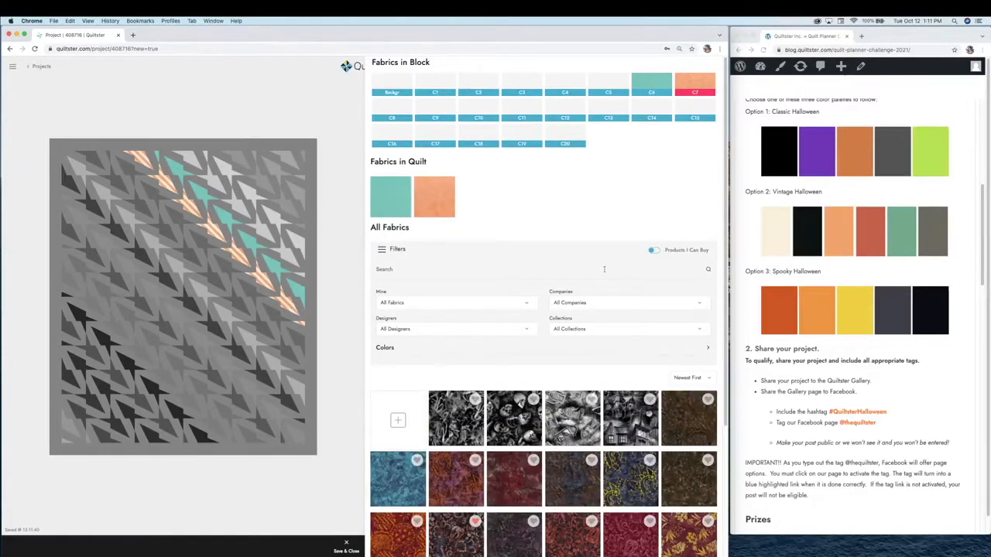
pyautogui.click(570, 329)
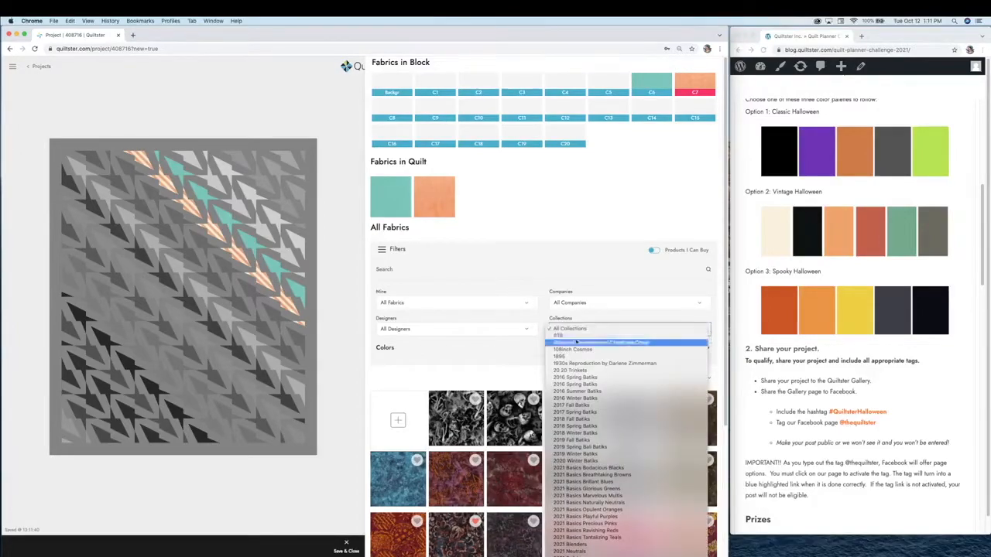
pyautogui.scroll(-3, 581, 387)
pyautogui.scroll(-3, 589, 489)
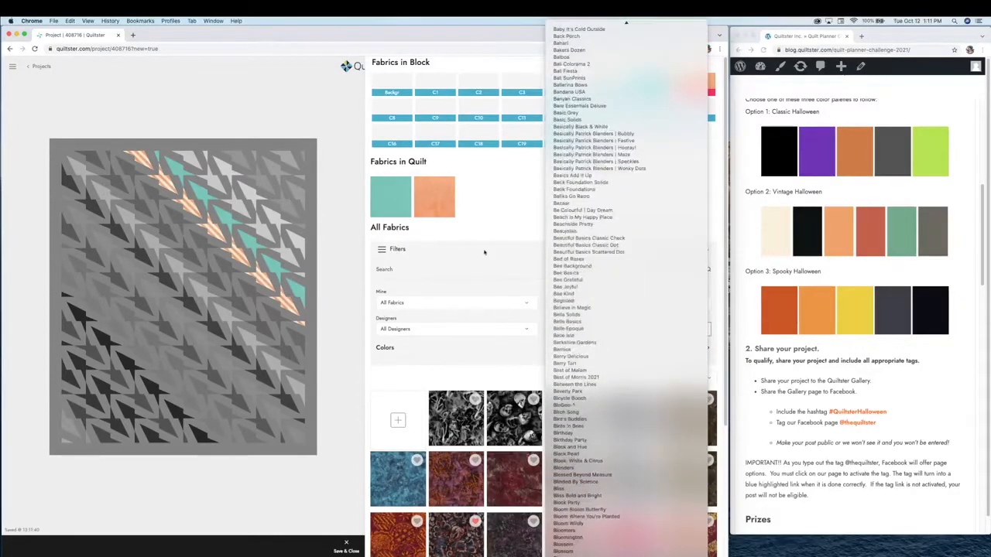
pyautogui.click(484, 252)
pyautogui.click(573, 304)
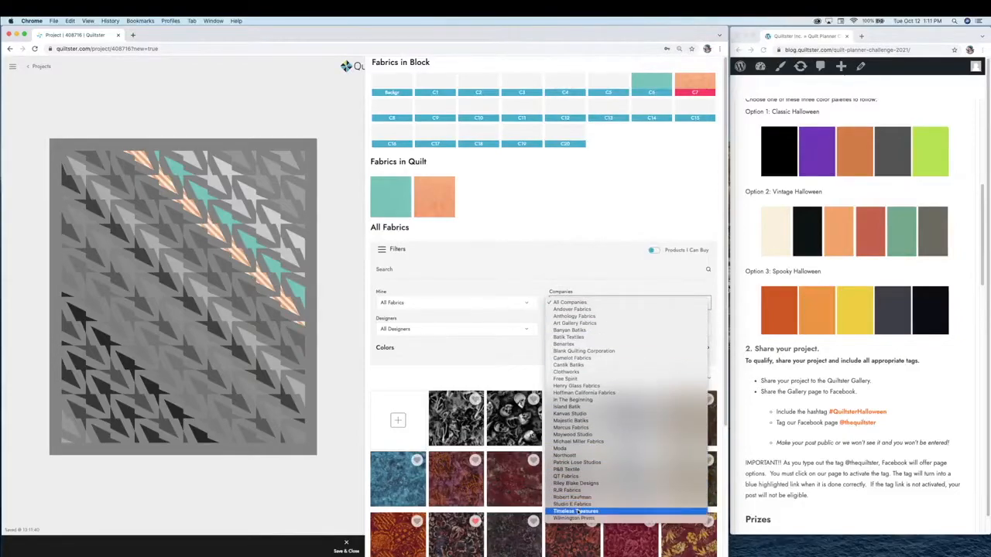
pyautogui.click(572, 511)
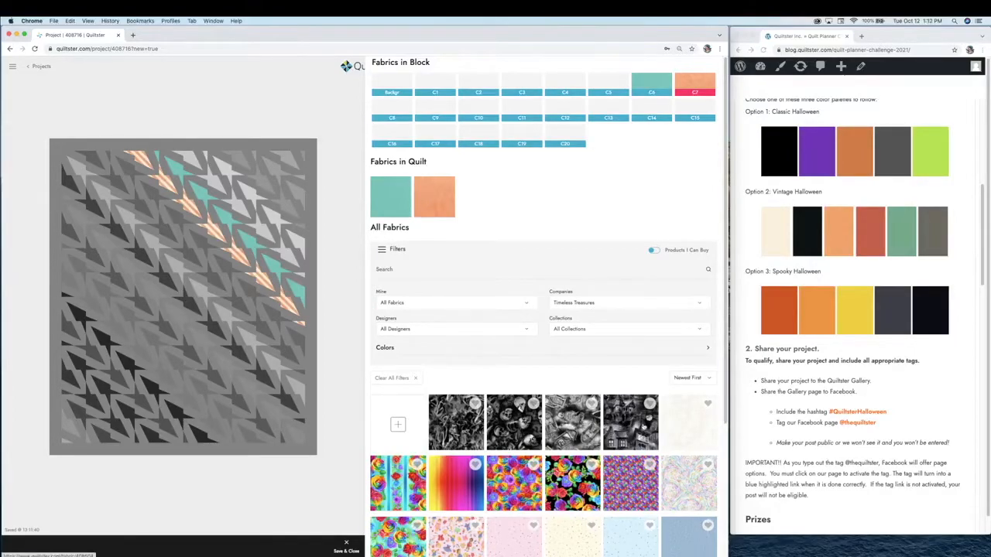
pyautogui.click(573, 329)
pyautogui.scroll(10, 599, 441)
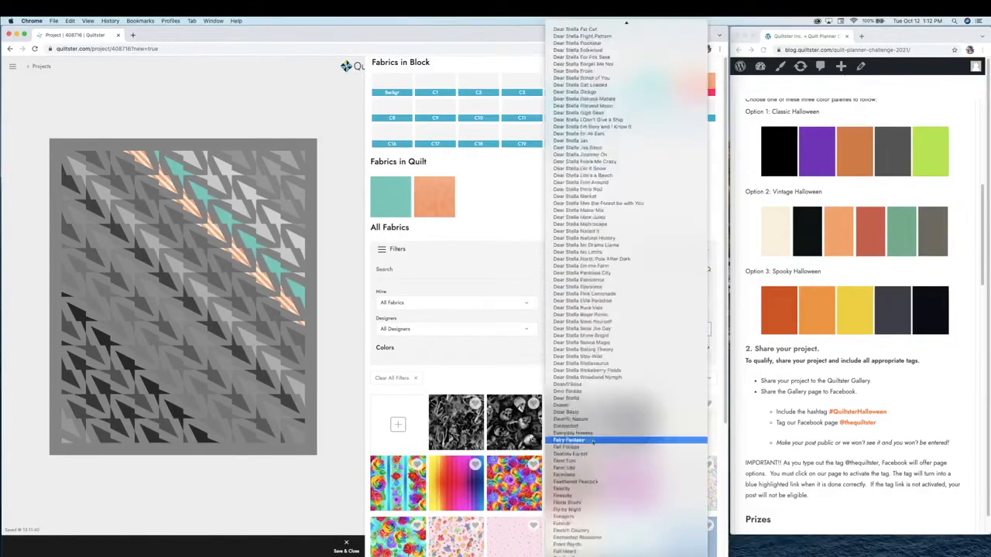
pyautogui.scroll(-10, 598, 447)
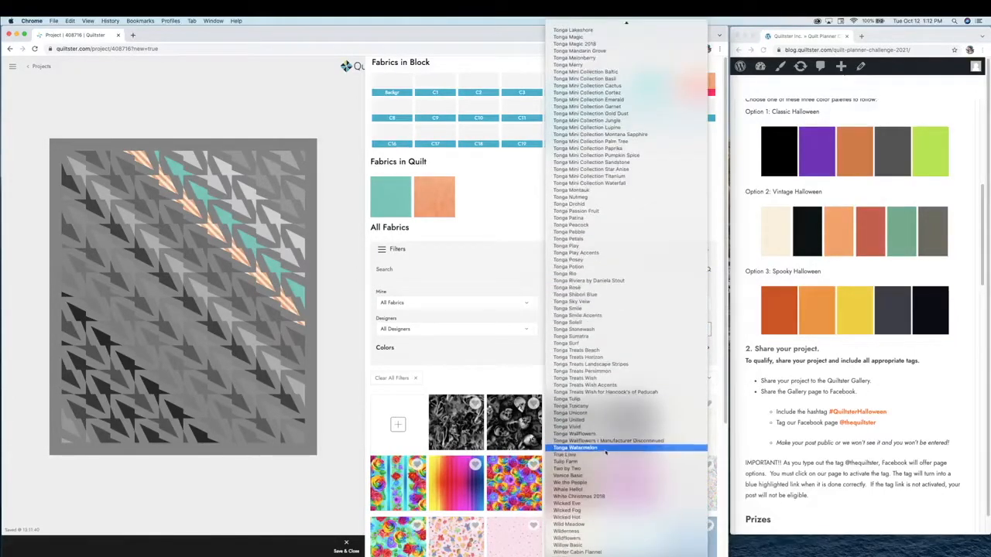
pyautogui.click(598, 503)
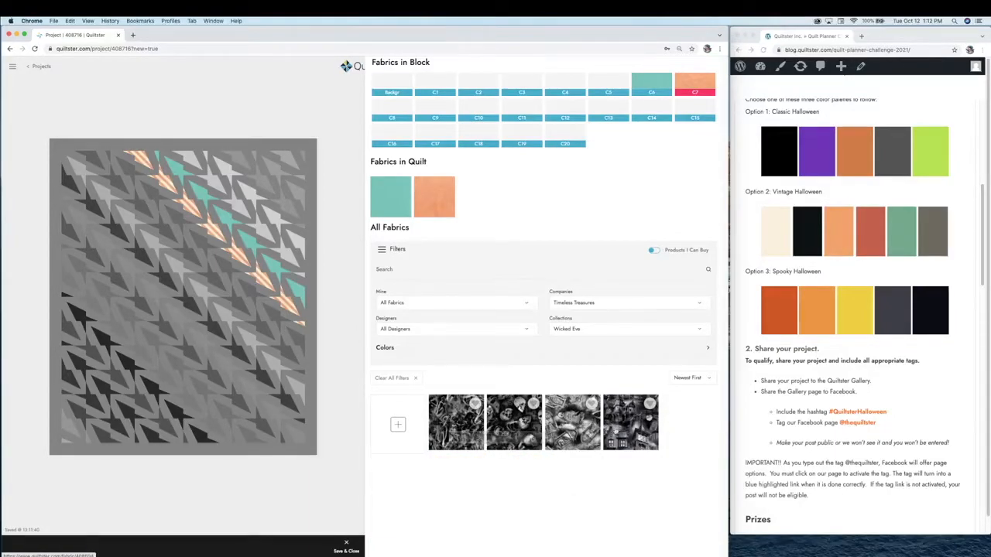
# Apply two different Wicked Eve prints to the background and C8 arrows, then clear all filters
pyautogui.click(311, 368)
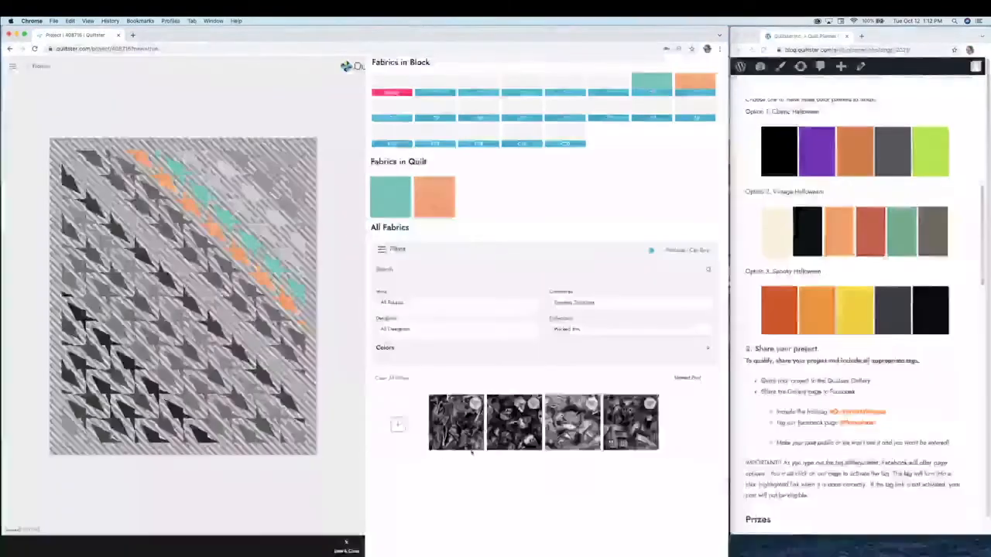
pyautogui.click(460, 437)
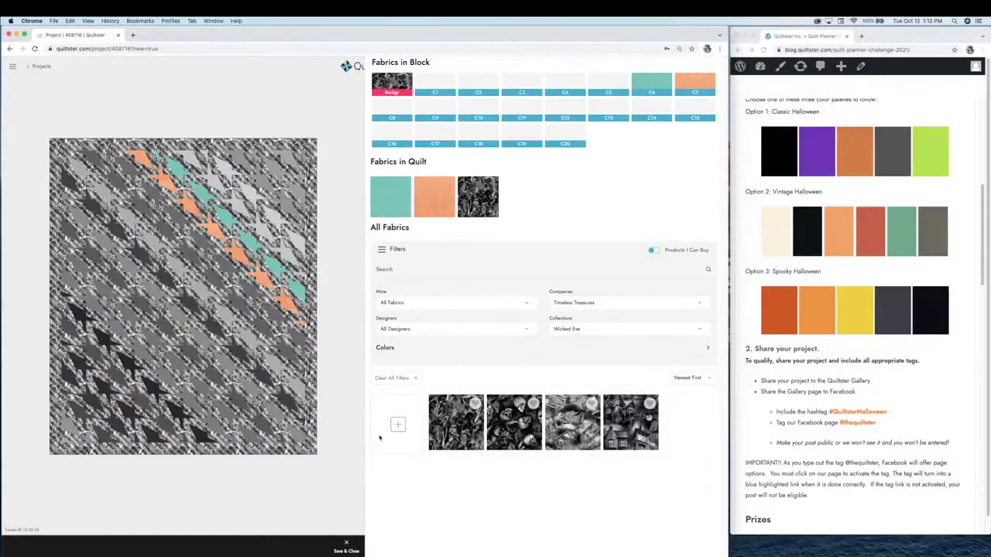
pyautogui.click(293, 434)
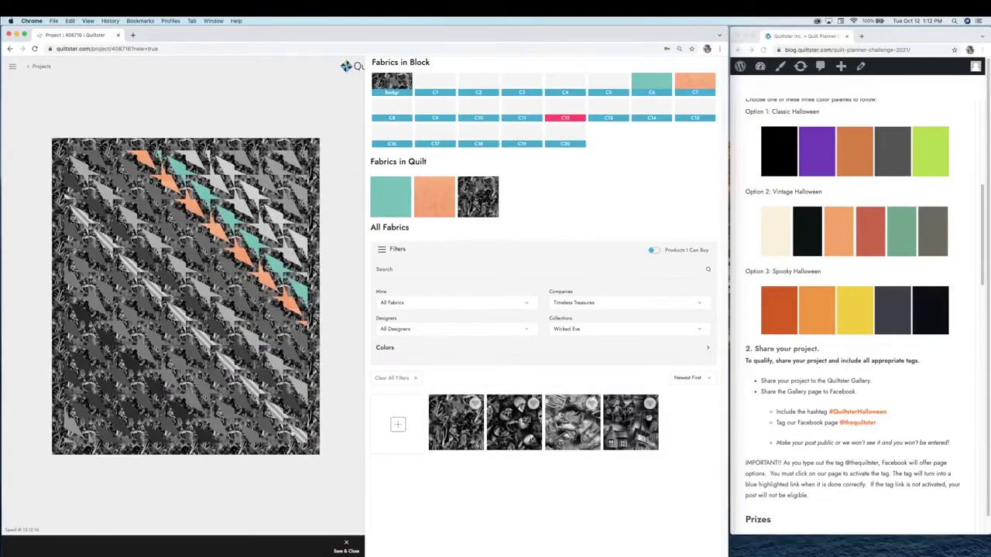
pyautogui.click(295, 334)
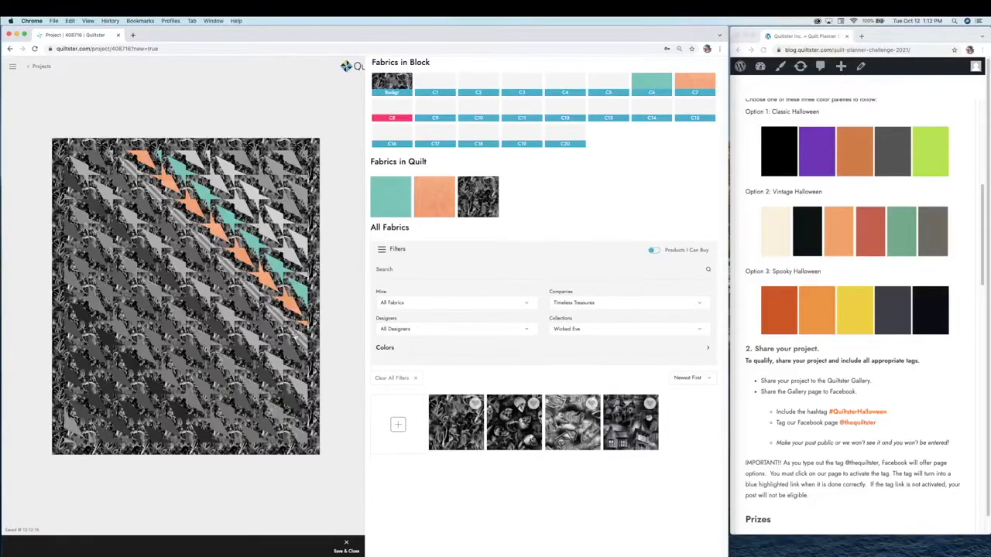
pyautogui.click(517, 430)
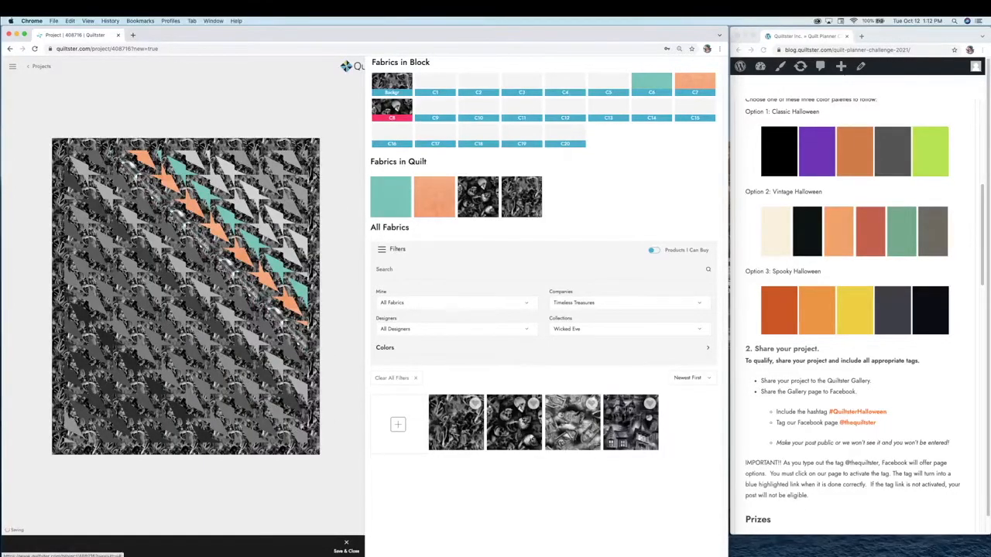
pyautogui.click(138, 383)
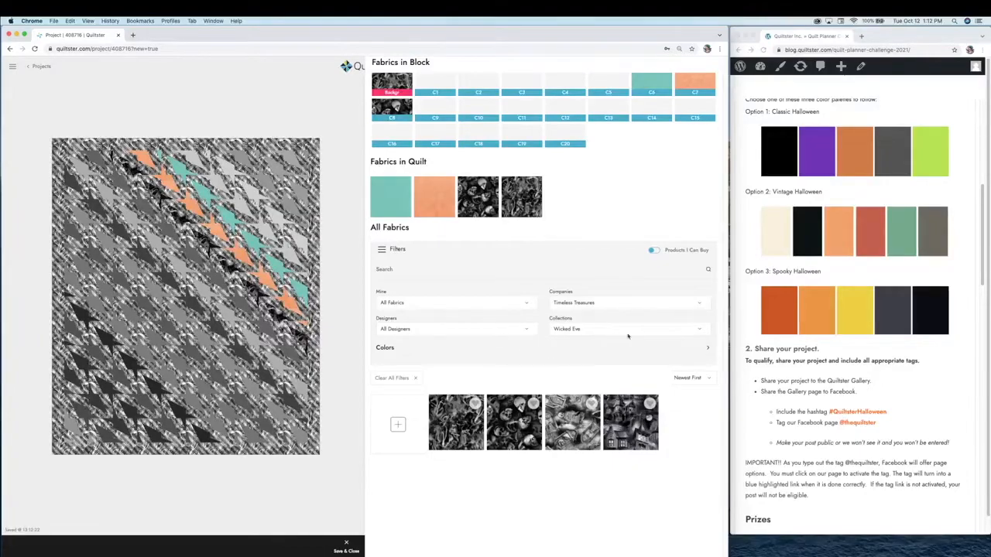
pyautogui.click(413, 379)
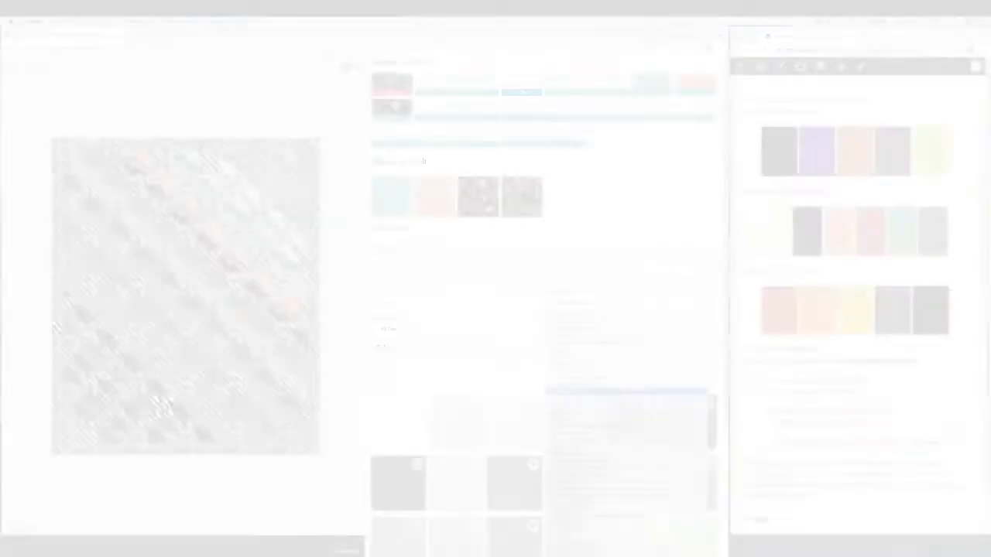
# Filter fabrics to Andover's Day of the Dead collection and browse its sugar-skull prints
pyautogui.click(627, 329)
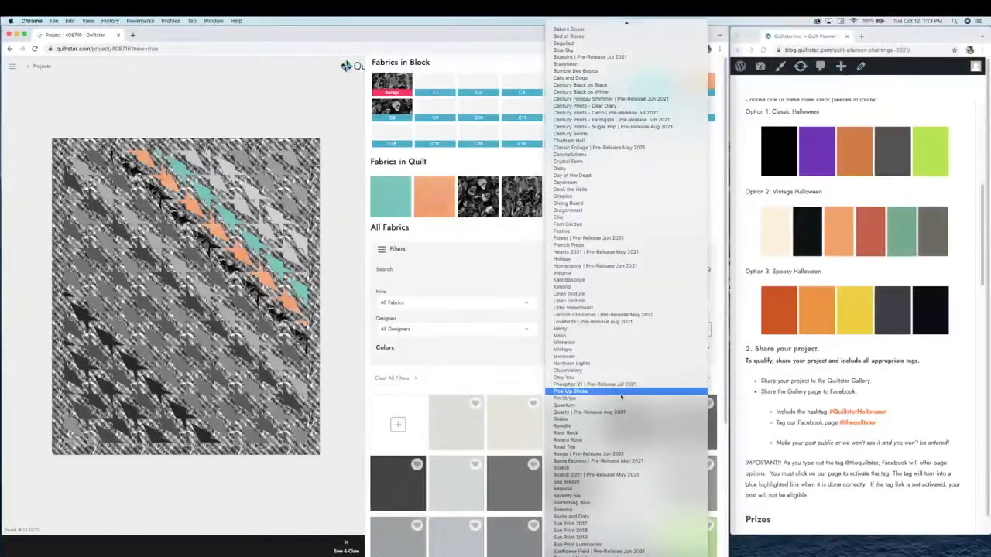
pyautogui.scroll(2, 619, 382)
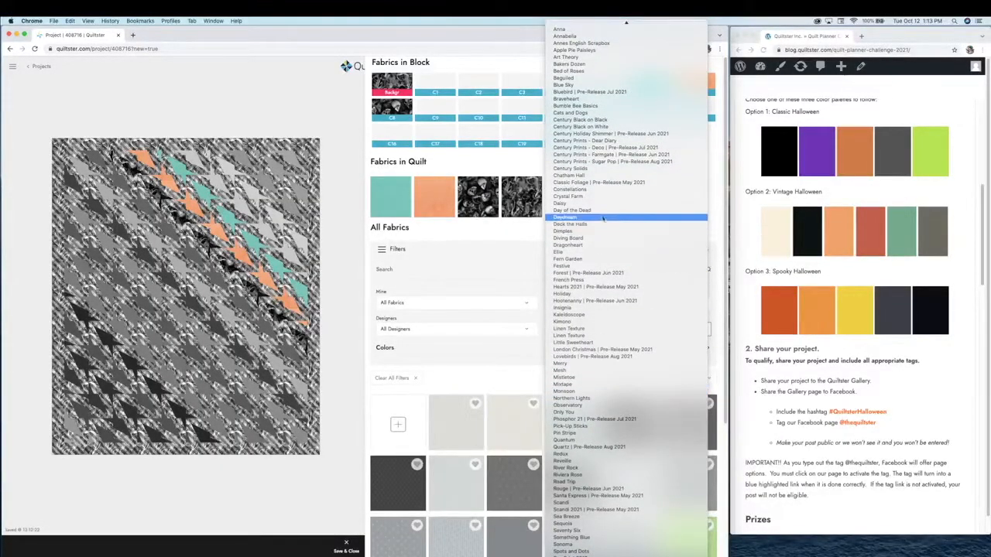
pyautogui.click(602, 210)
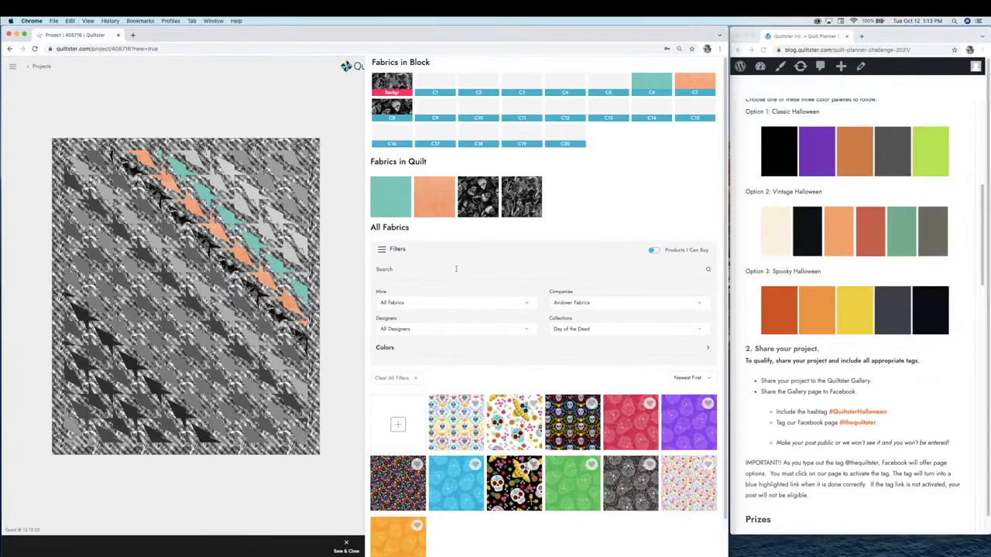
pyautogui.scroll(-1, 516, 403)
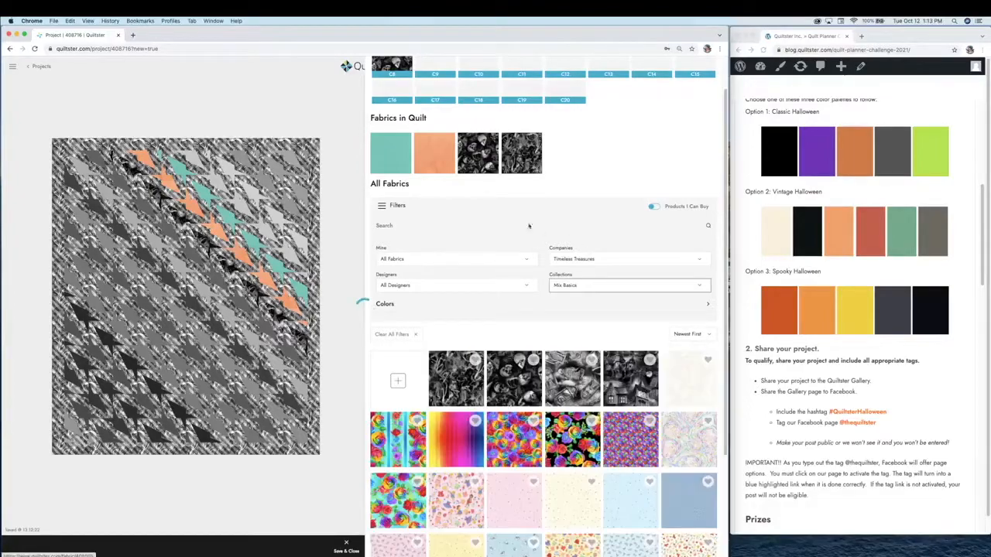
# Show all fabrics, try a dark stripe, then set the quilt background to solid black
pyautogui.click(387, 249)
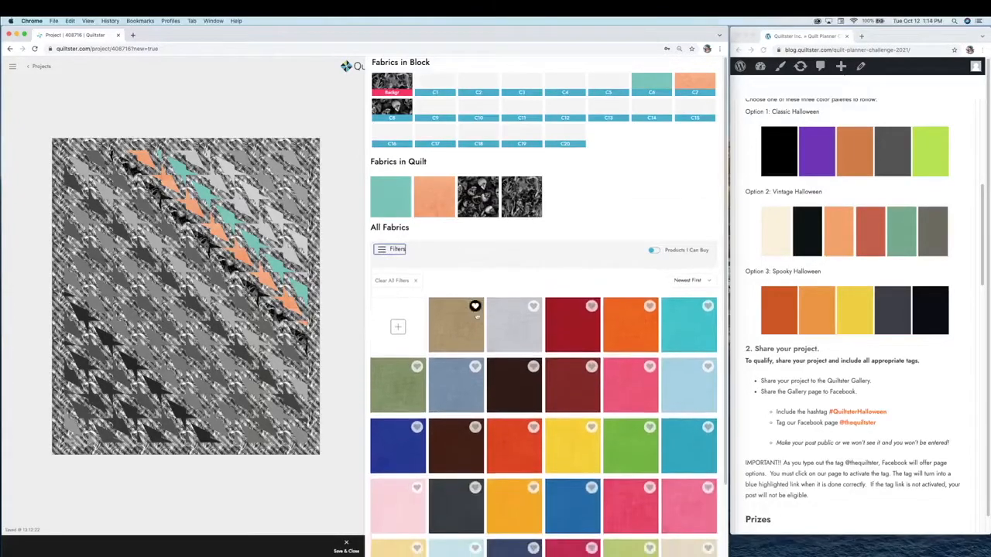
pyautogui.scroll(-2, 480, 314)
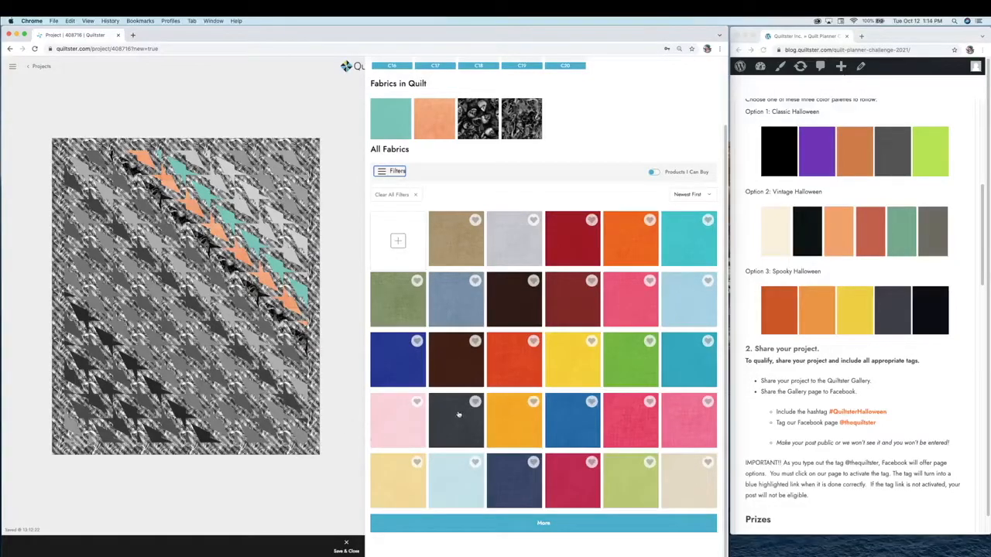
pyautogui.click(495, 524)
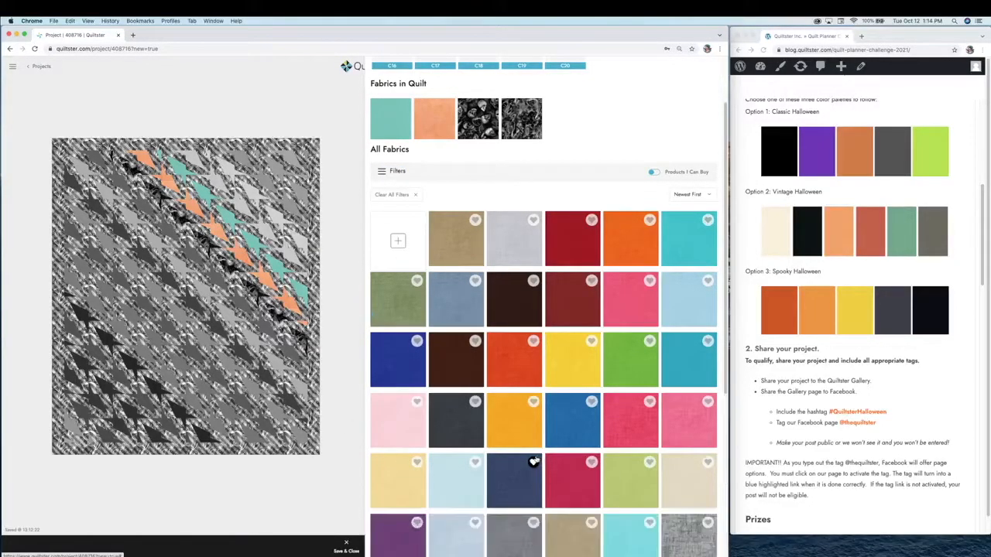
pyautogui.scroll(-5, 535, 460)
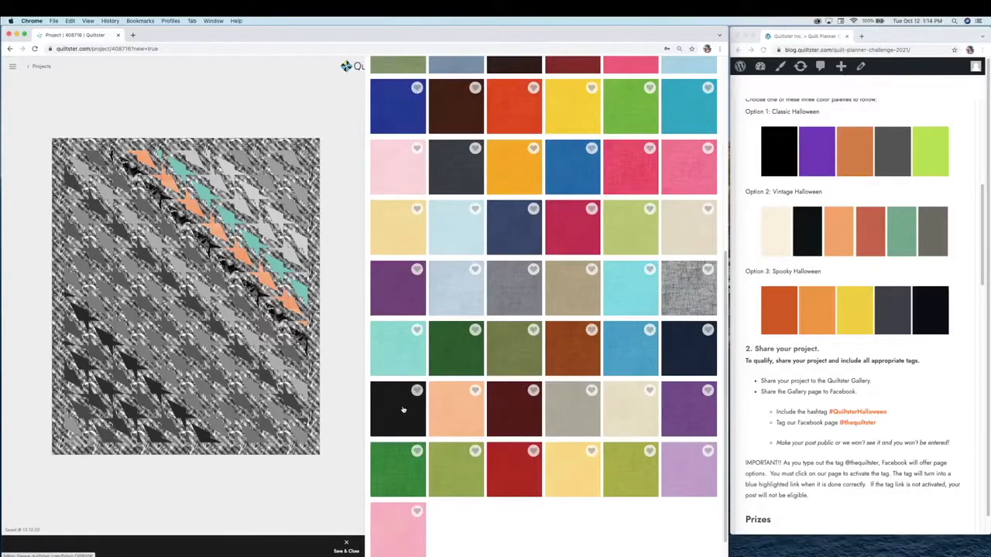
pyautogui.click(403, 410)
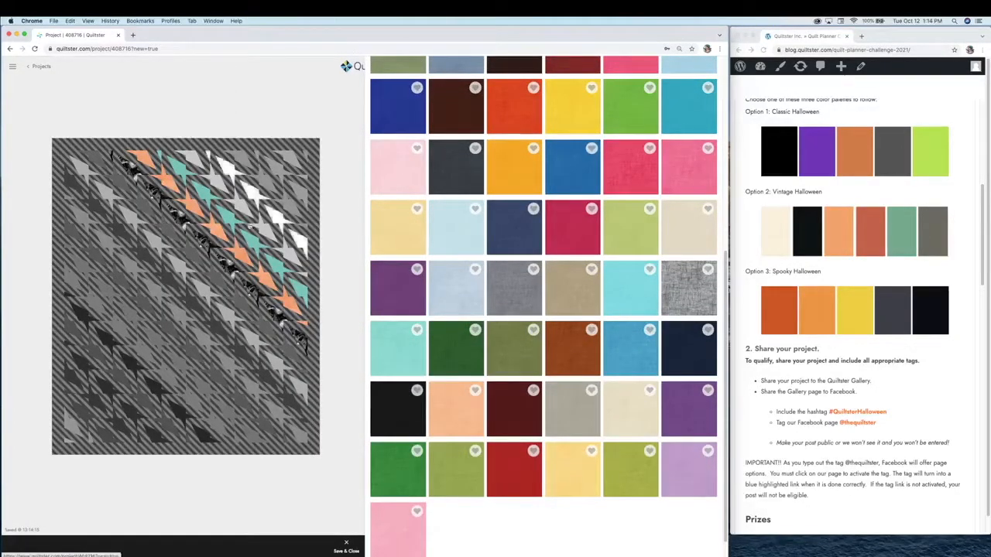
pyautogui.click(397, 387)
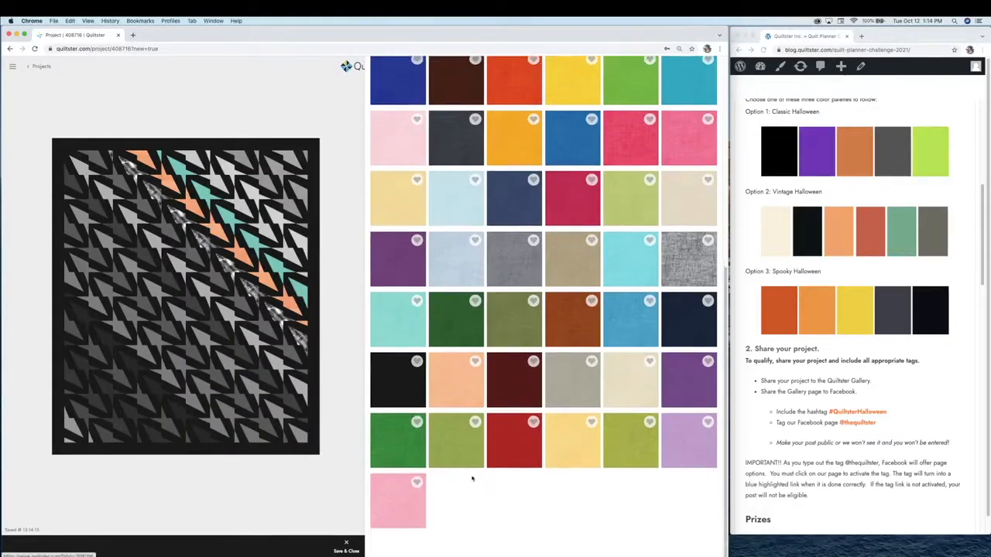
pyautogui.scroll(5, 476, 234)
# Swap the skull-print fabric in slot C8 for a bright solid orange
pyautogui.scroll(3, 475, 468)
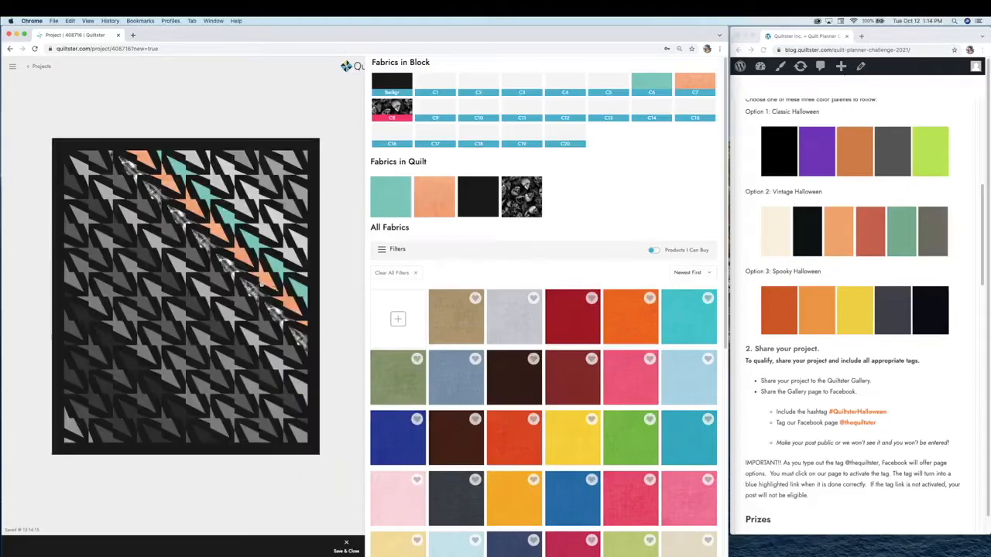
pyautogui.click(620, 324)
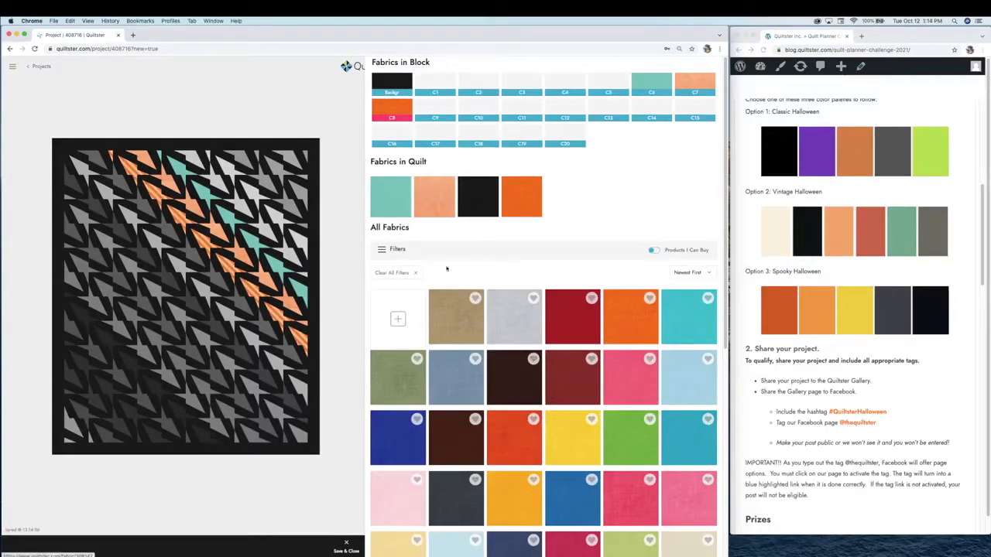
pyautogui.click(254, 244)
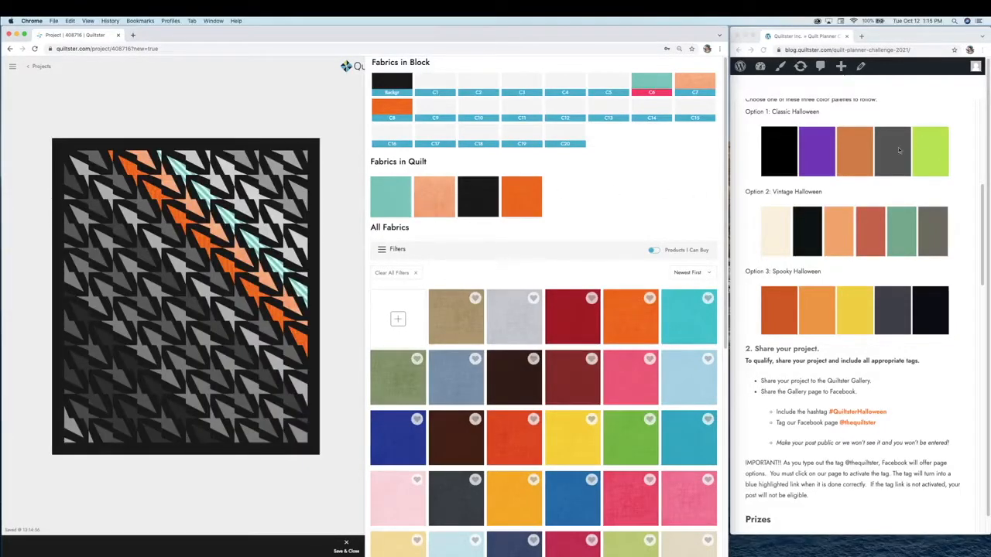
pyautogui.scroll(-5, 623, 321)
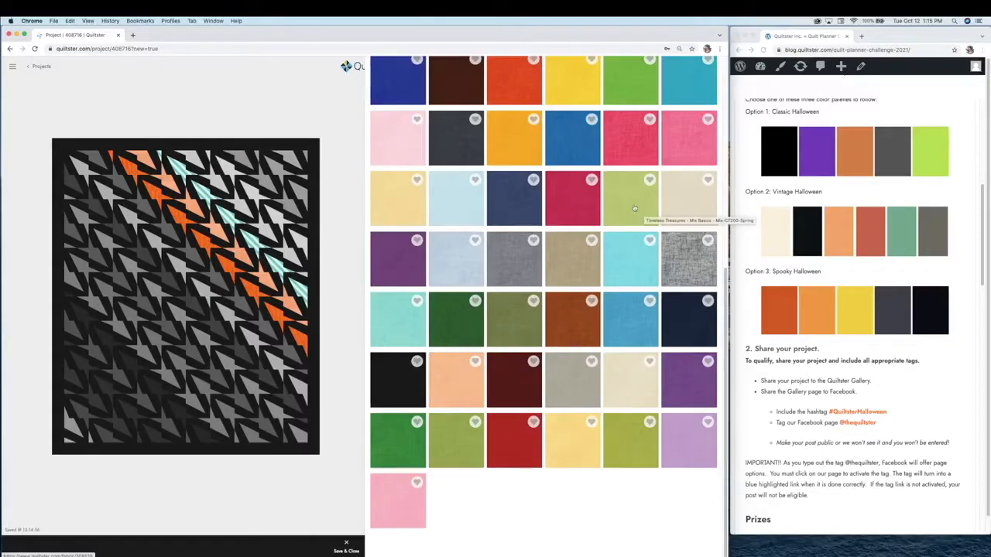
# Swap the teal fabric for solid green and the white fabric for solid purple
pyautogui.scroll(5, 629, 229)
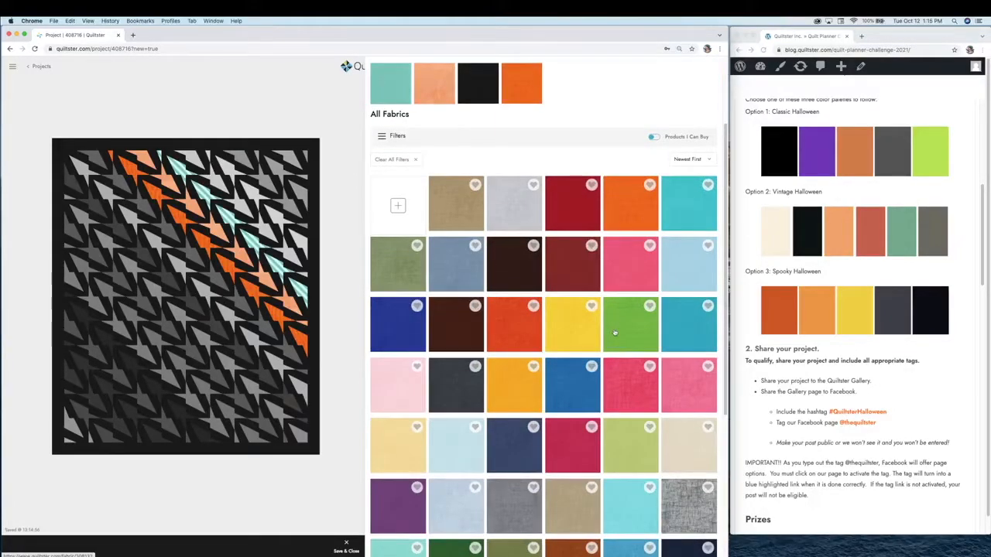
pyautogui.click(618, 330)
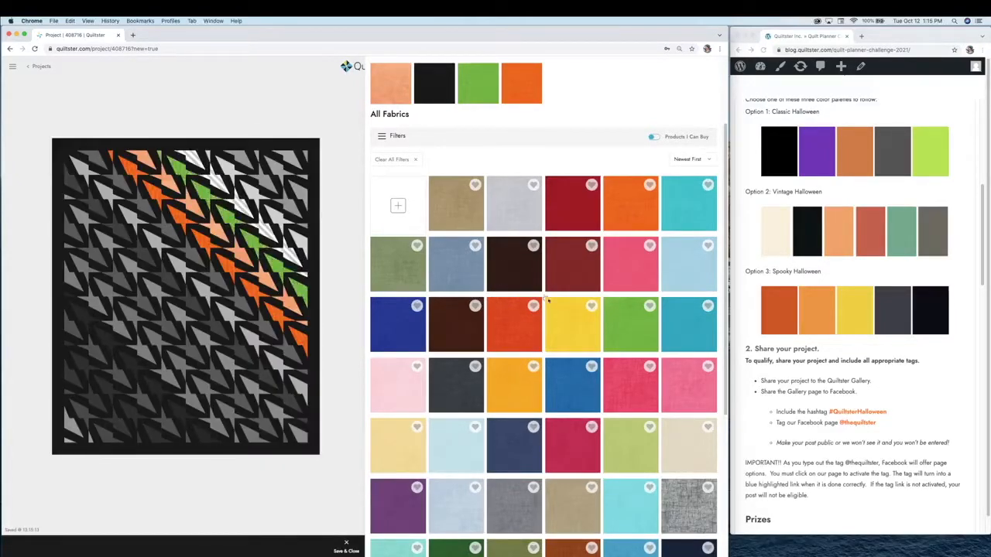
pyautogui.scroll(-5, 546, 298)
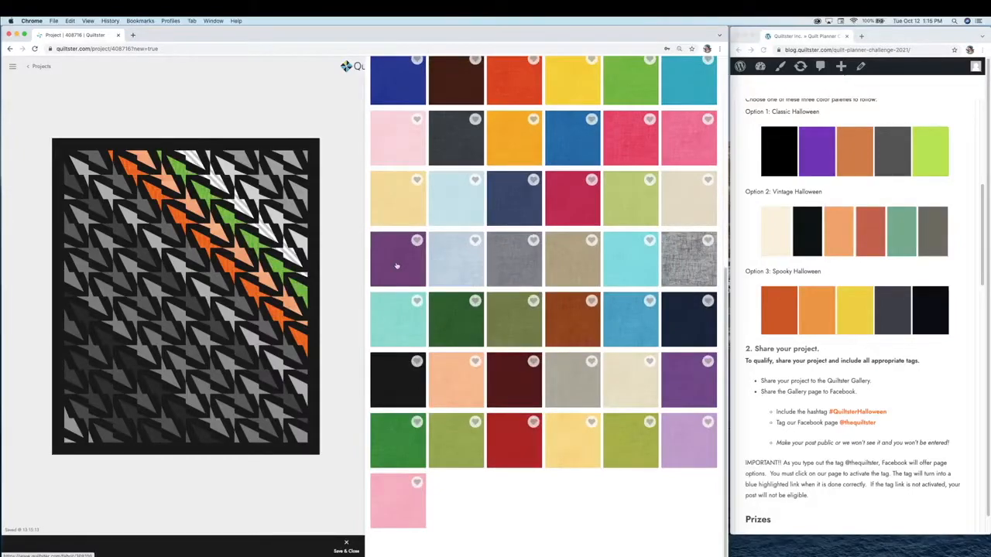
pyautogui.click(688, 381)
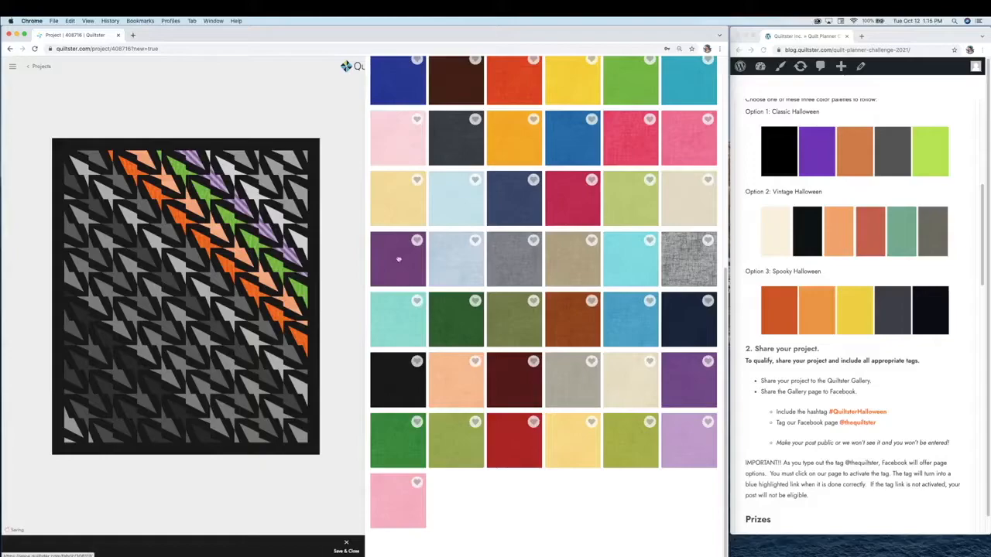
pyautogui.click(230, 177)
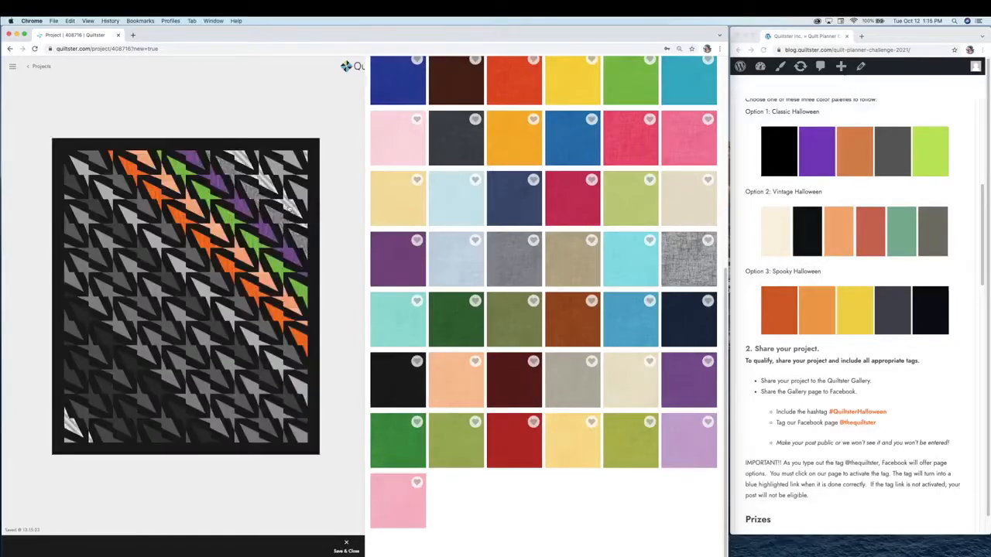
pyautogui.scroll(5, 367, 213)
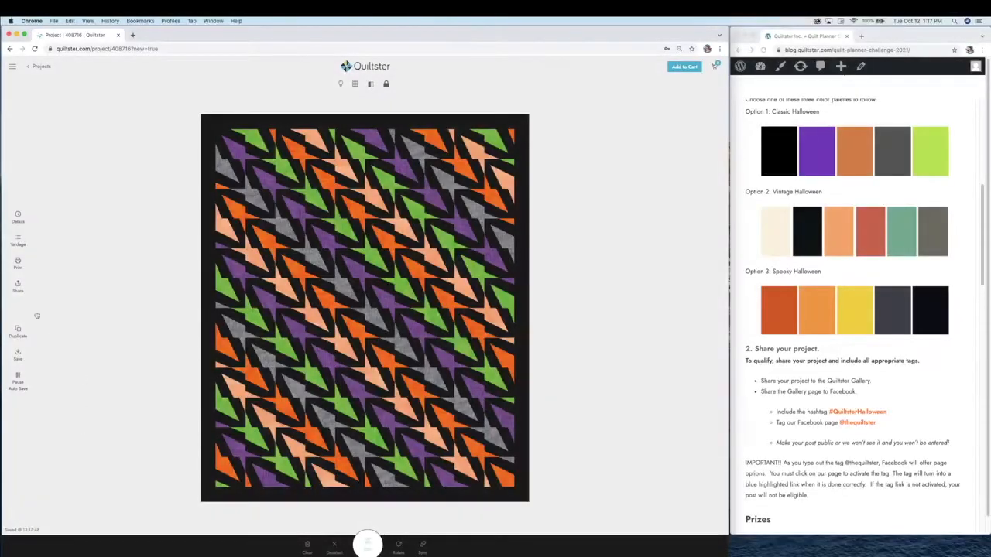
# Share the project to the public Quiltster gallery and view its gallery page
pyautogui.click(18, 285)
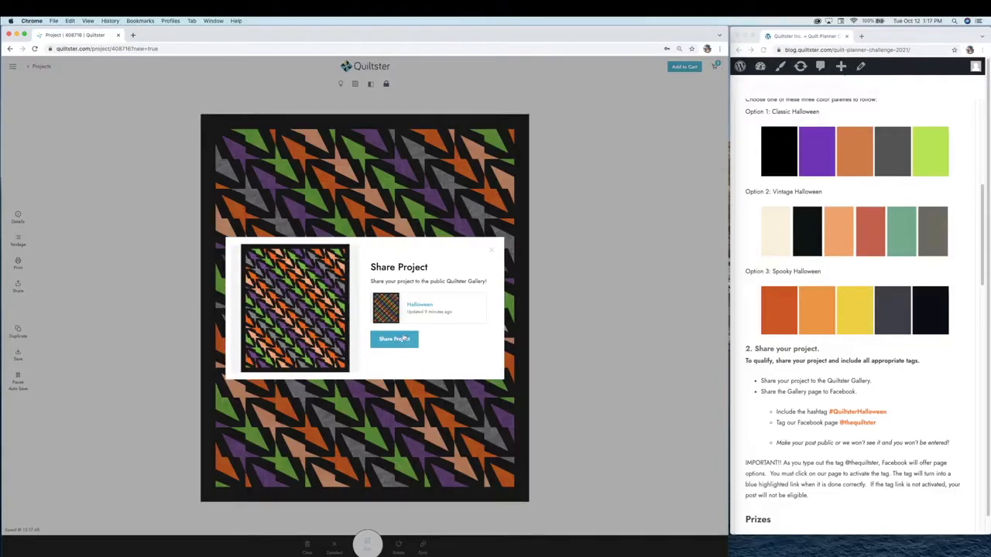
pyautogui.click(393, 342)
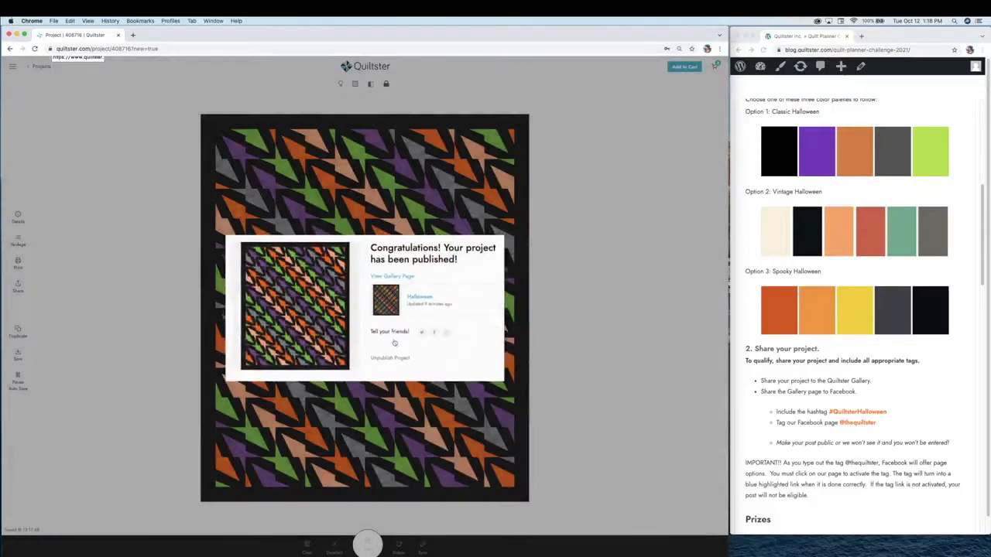
pyautogui.click(387, 279)
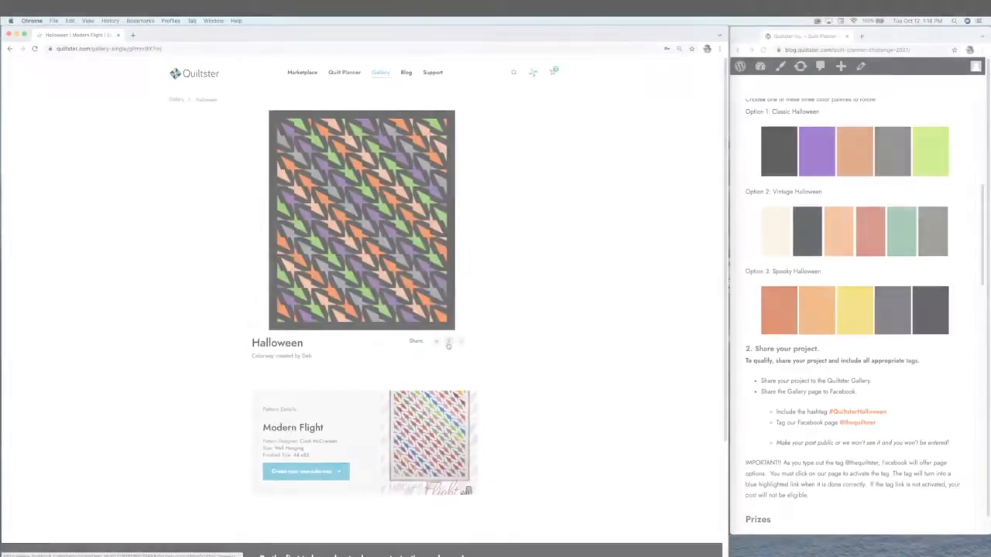
# Share the 'Halloween | Modern Flight' gallery page to Facebook
pyautogui.click(448, 343)
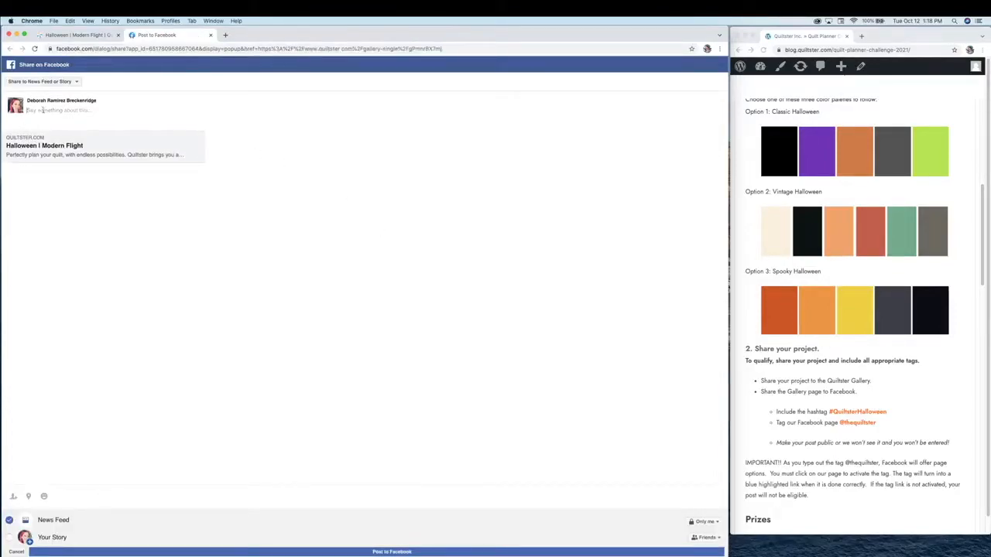
pyautogui.click(38, 109)
pyautogui.write('#QuiltsterHalloween')
pyautogui.write('@th')
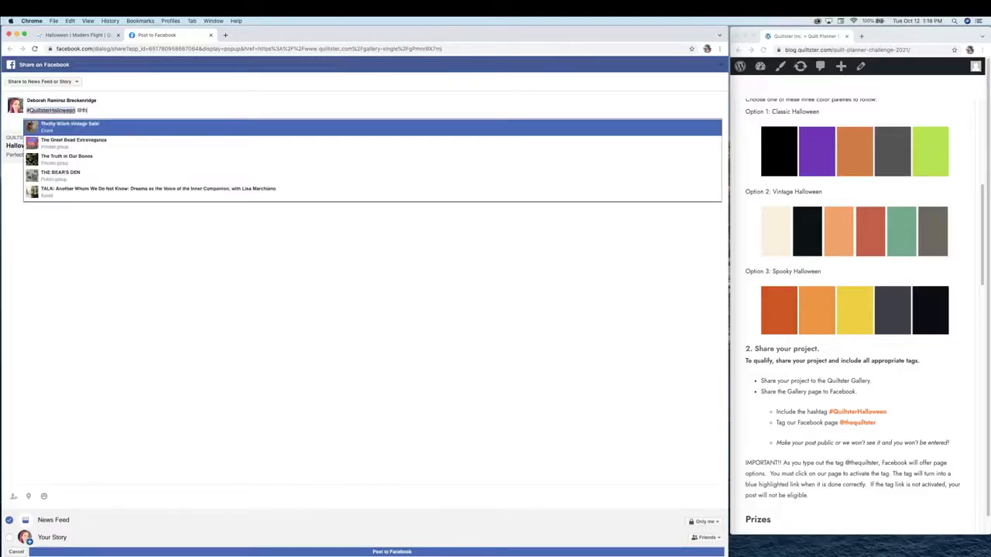
pyautogui.write('equiltster')
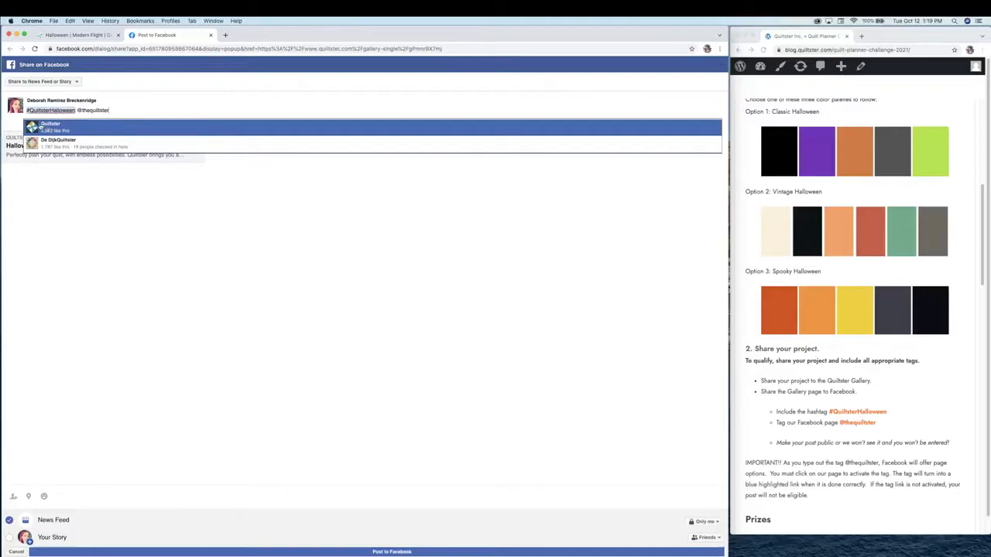
pyautogui.click(35, 127)
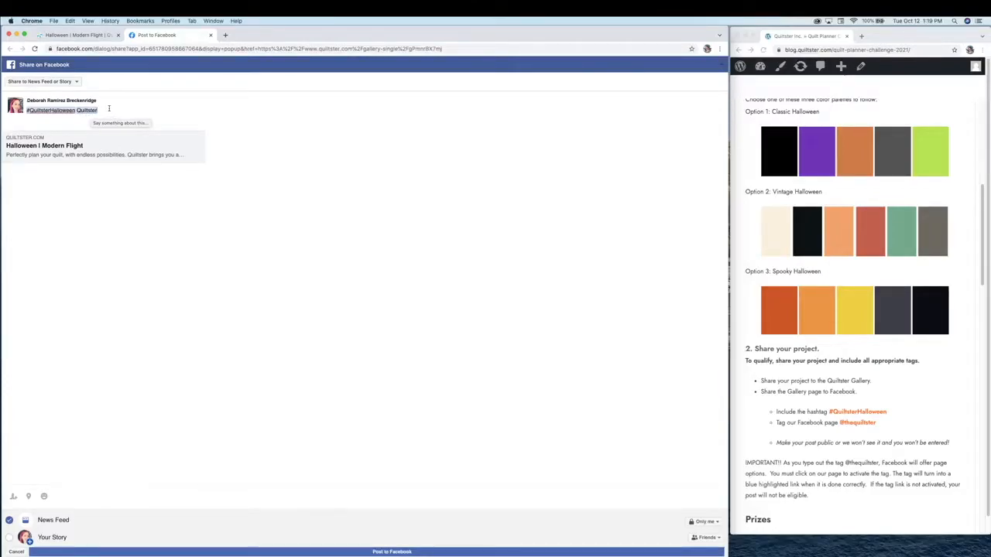
pyautogui.press('Return')
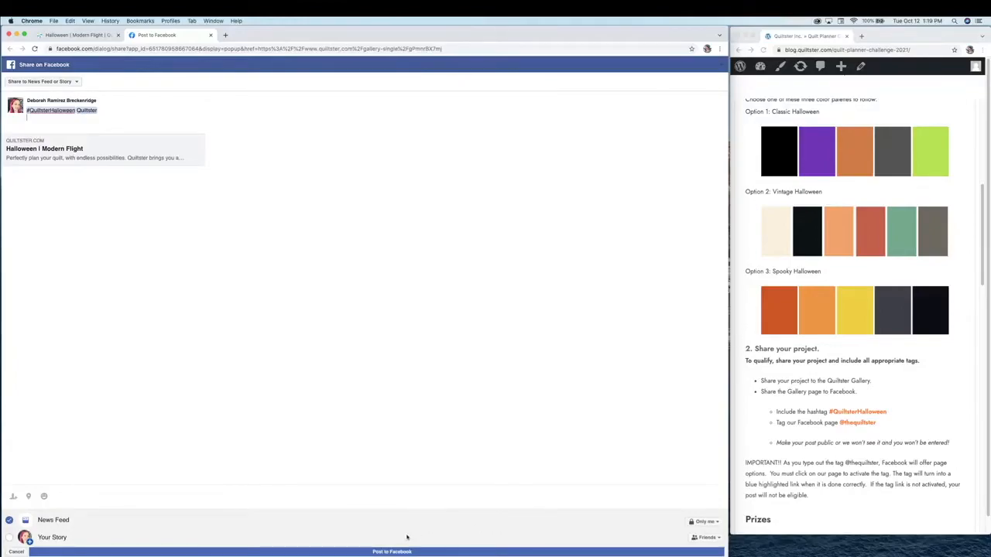
# Change the post audience from Only me to Public and post it to the News Feed
pyautogui.click(696, 526)
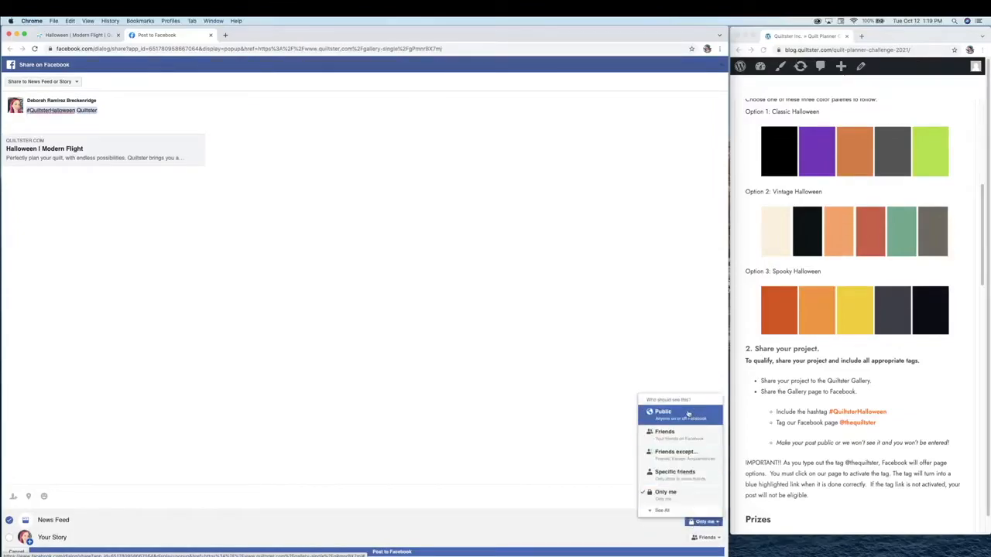
pyautogui.click(685, 414)
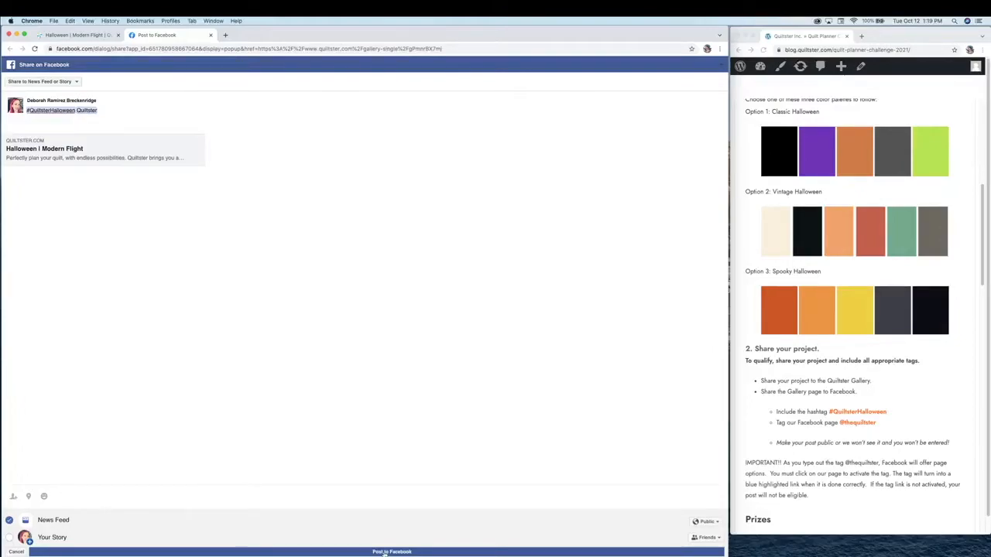
pyautogui.click(384, 552)
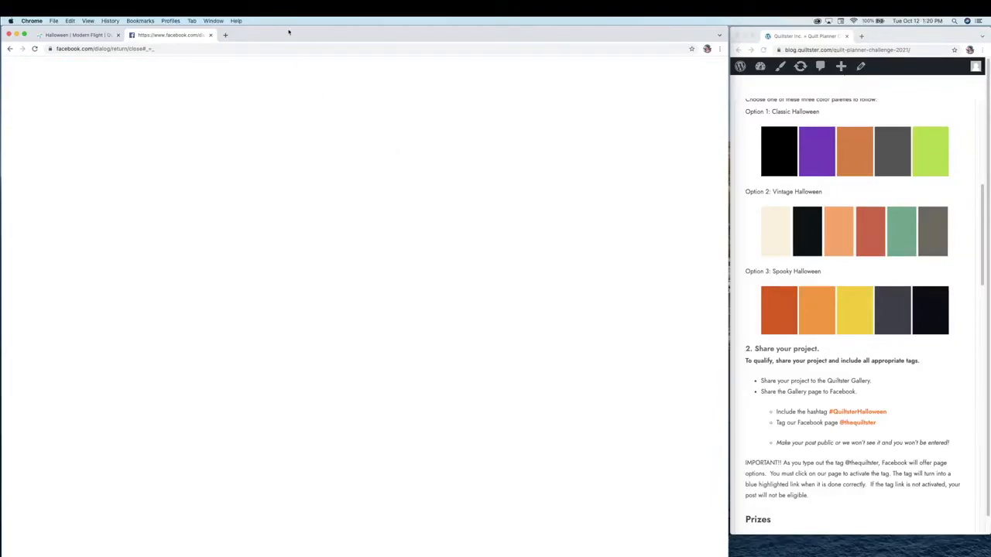
# Scroll Quiltster's Facebook Community posts to find the new #QuiltsterHalloween quilt post
pyautogui.click(58, 37)
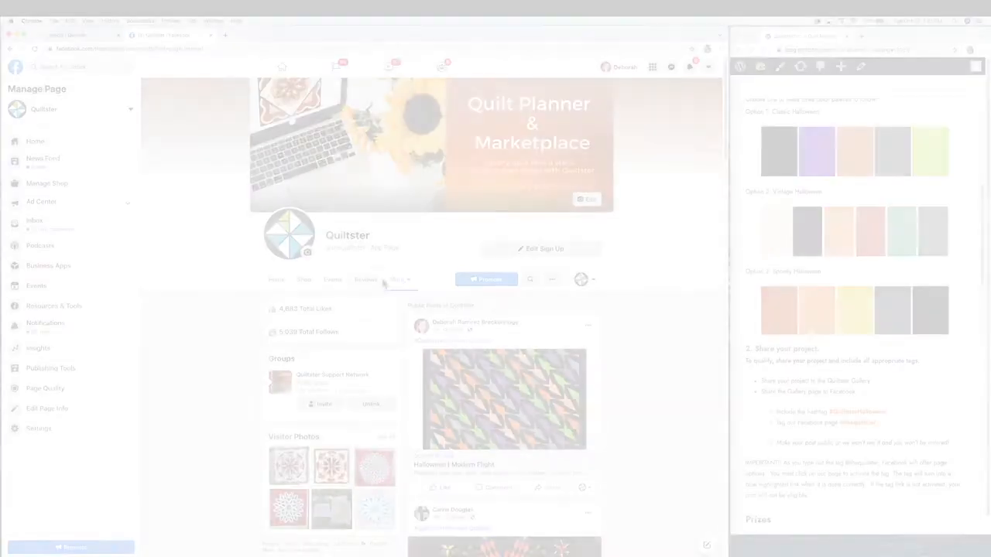
pyautogui.click(396, 279)
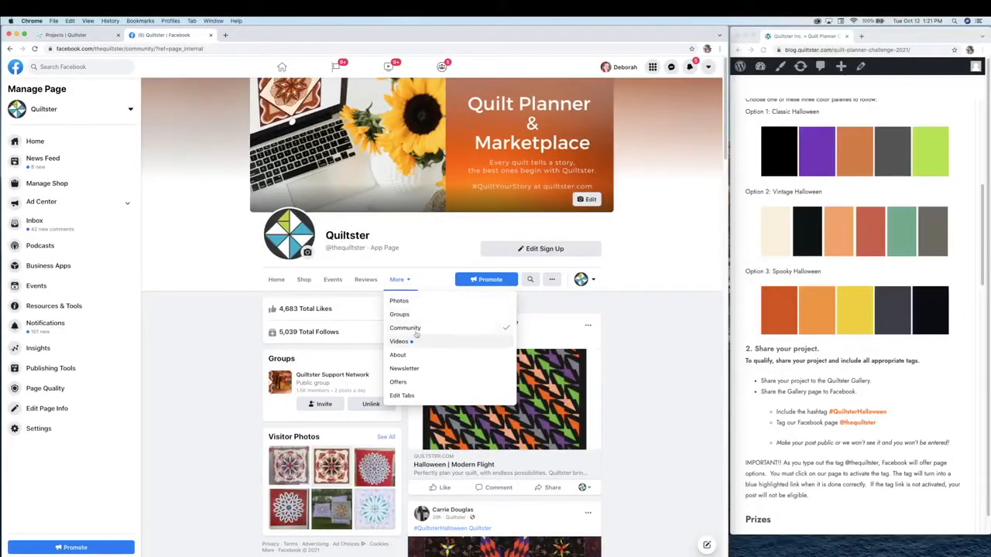
pyautogui.click(446, 330)
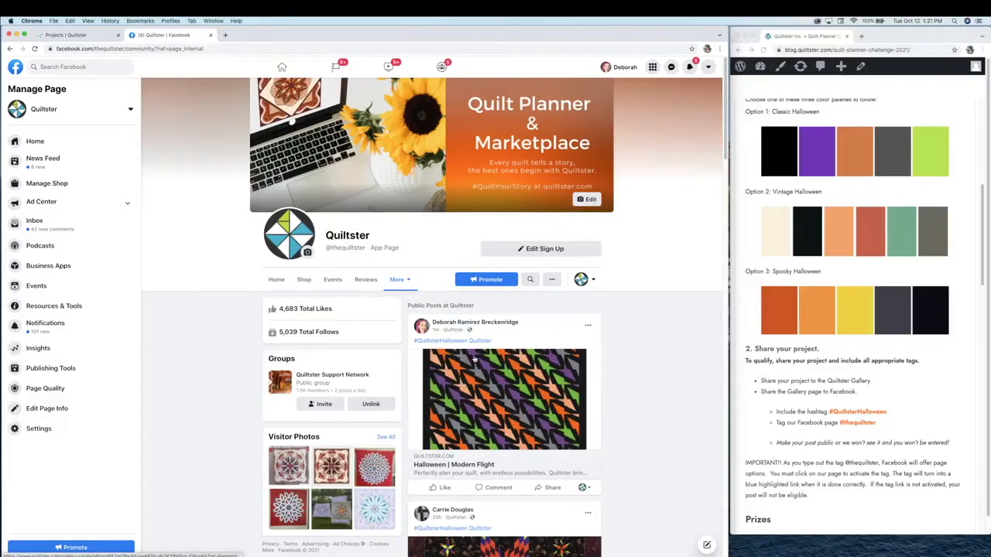
pyautogui.scroll(-1, 491, 365)
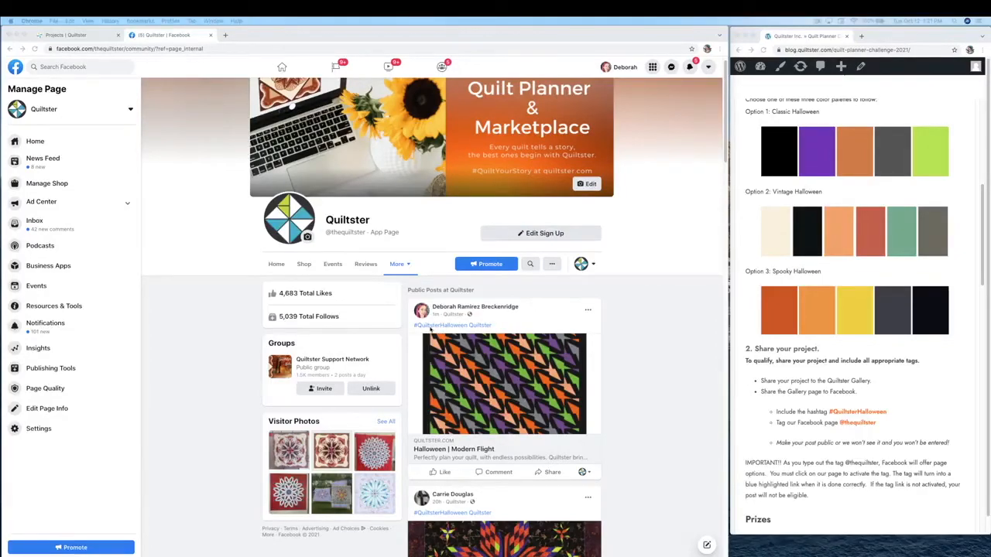
pyautogui.scroll(-3, 675, 333)
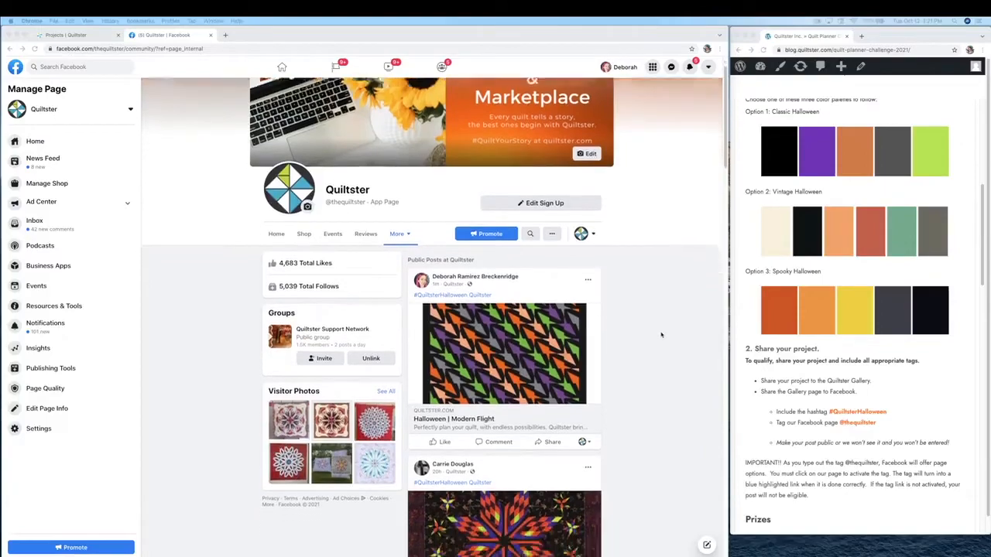
pyautogui.scroll(-5, 473, 276)
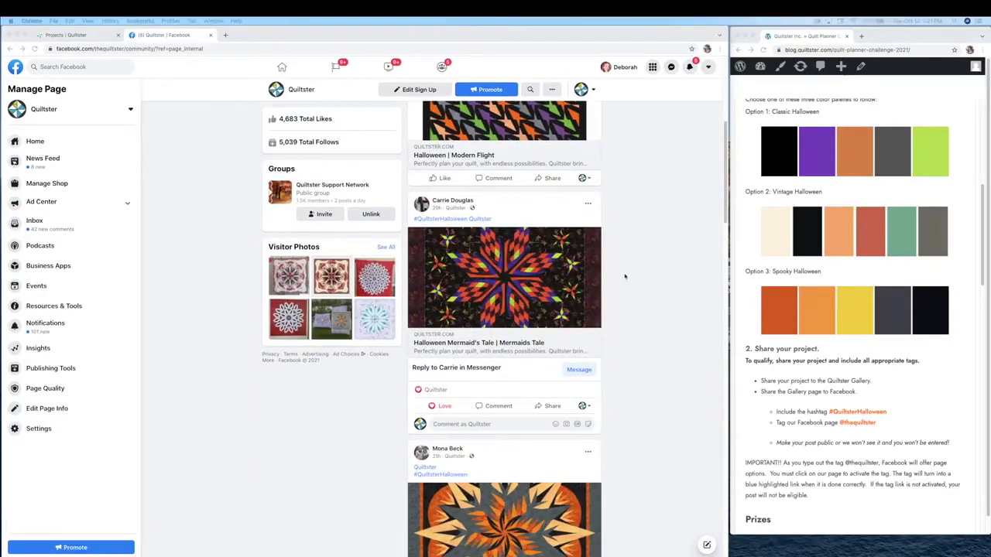
pyautogui.scroll(-4, 625, 276)
pyautogui.scroll(-4, 632, 389)
pyautogui.scroll(8, 632, 389)
pyautogui.scroll(8, 582, 370)
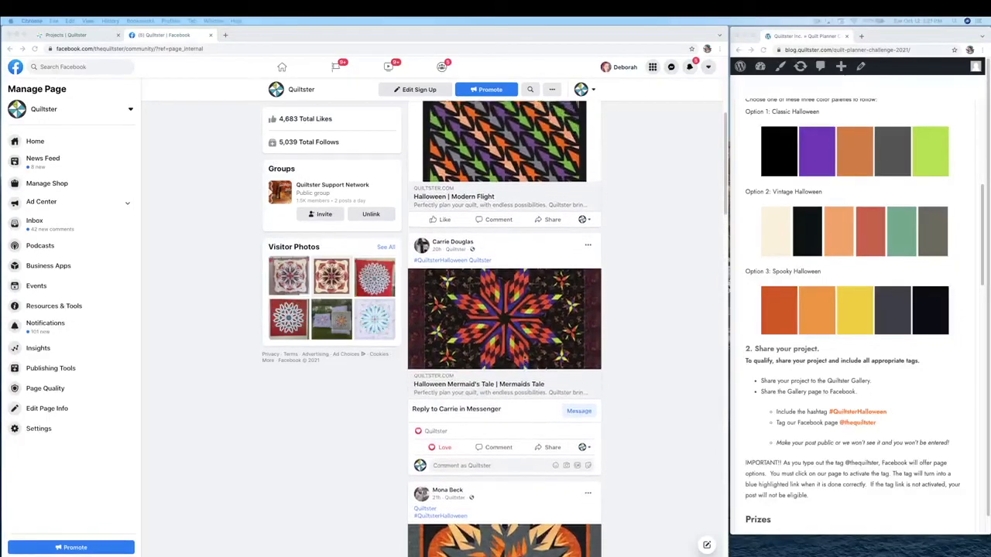